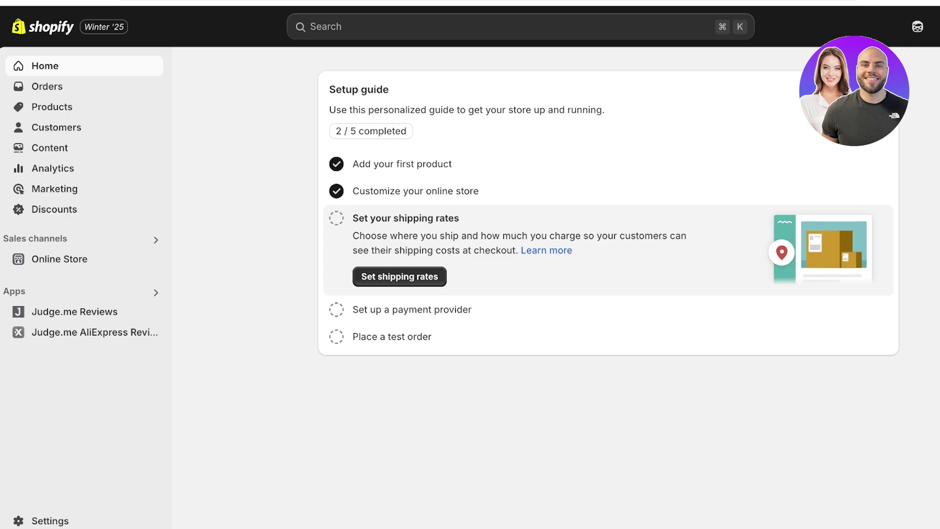
Open the Online Store's Dawn theme for customization and expand the Logo section of its theme settings.
{"action": "left_click", "coordinate": [34, 238]}
{"action": "left_click", "coordinate": [59, 259]}
{"action": "left_click", "coordinate": [59, 259]}
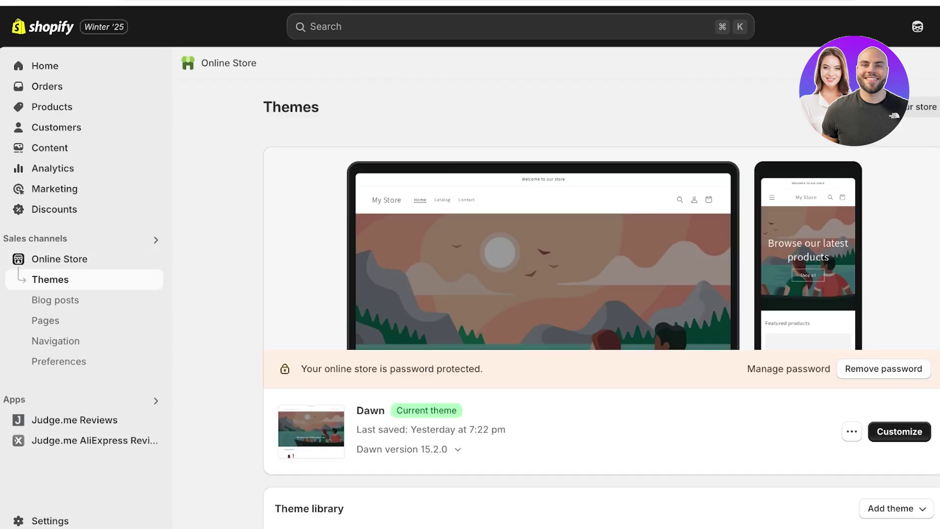
{"action": "left_click", "coordinate": [900, 431]}
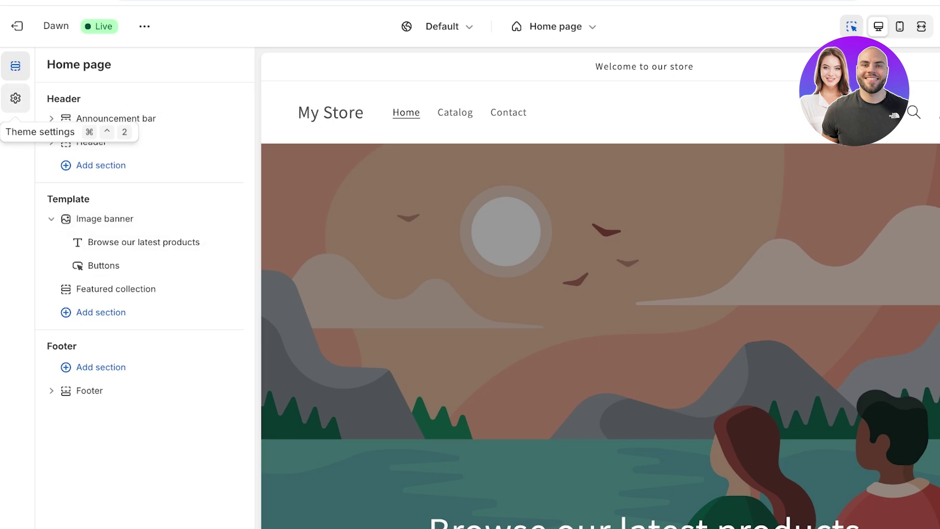
{"action": "left_click", "coordinate": [15, 98]}
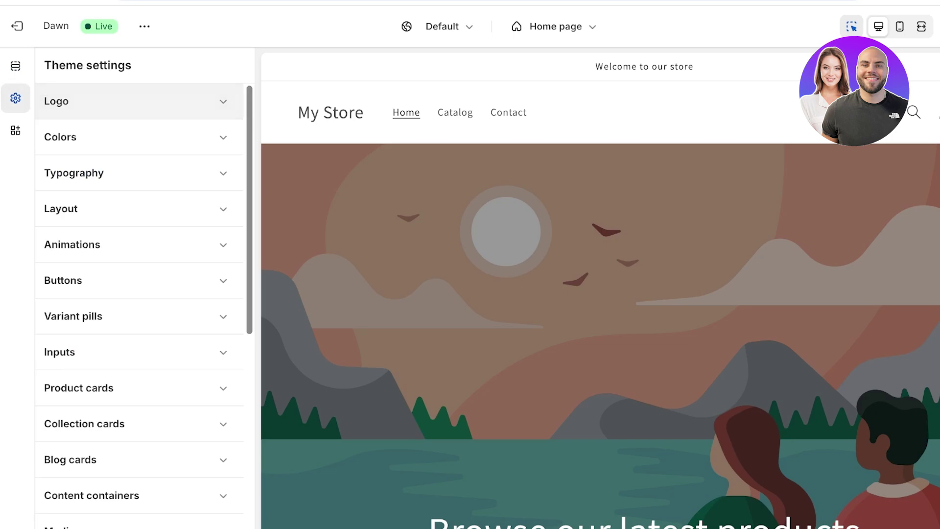
{"action": "left_click", "coordinate": [98, 101]}
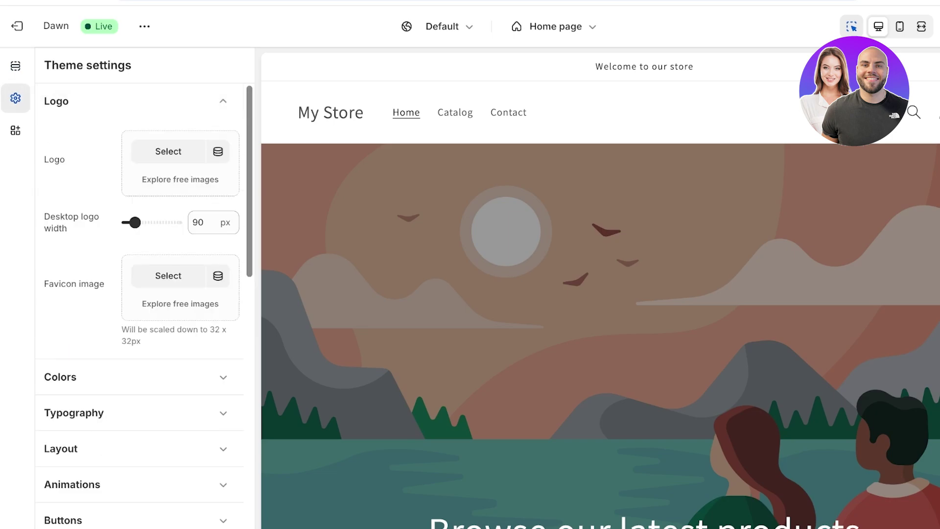
Upload the black-and-white SPENCER logo file and set the existing SPENCER PNG from the image library as the theme logo.
{"action": "left_click", "coordinate": [168, 151]}
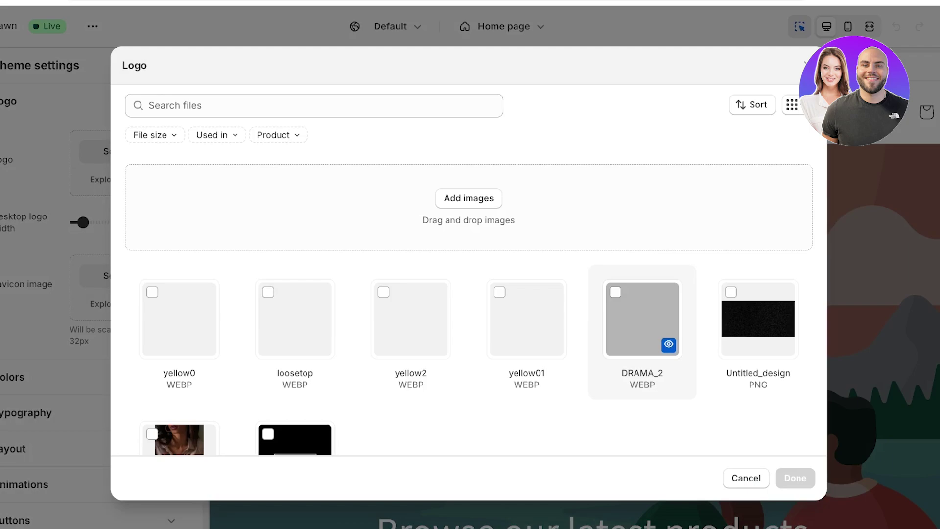
{"action": "scroll", "coordinate": [411, 294], "scroll_direction": "down", "scroll_amount": 1}
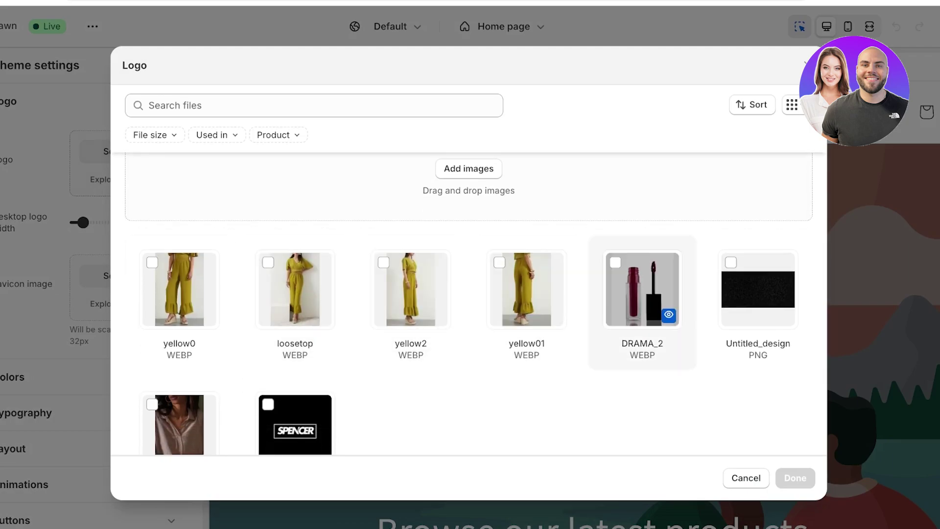
{"action": "scroll", "coordinate": [642, 314], "scroll_direction": "up", "scroll_amount": 1}
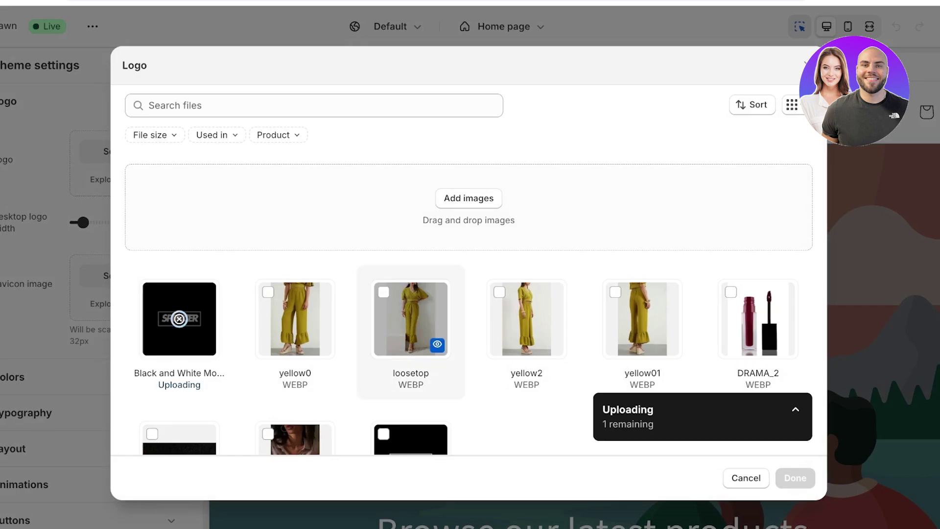
{"action": "scroll", "coordinate": [410, 392], "scroll_direction": "down", "scroll_amount": 1}
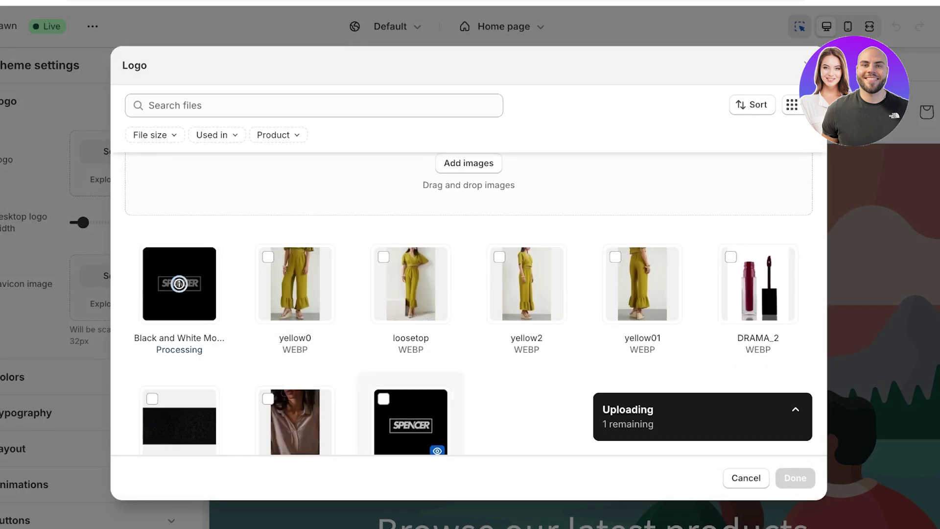
{"action": "left_click", "coordinate": [411, 395]}
{"action": "scroll", "coordinate": [410, 395], "scroll_direction": "down", "scroll_amount": 2}
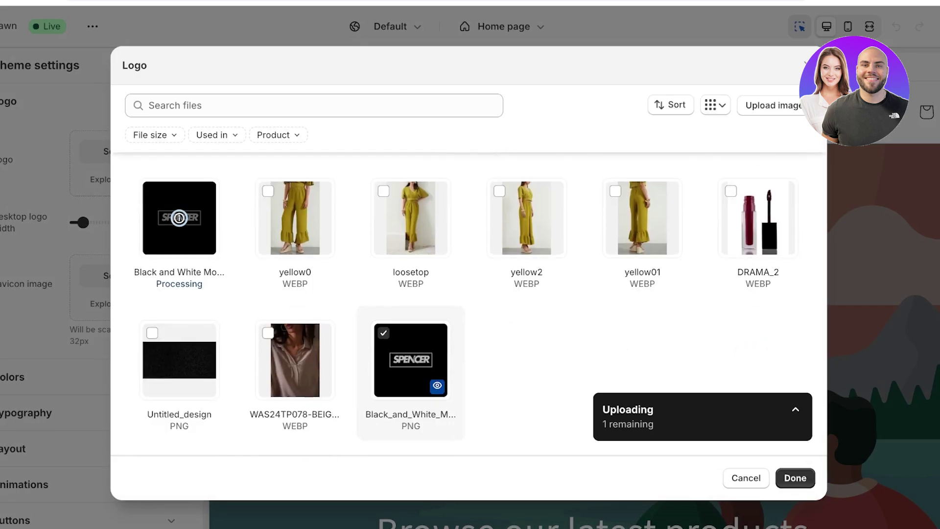
{"action": "scroll", "coordinate": [469, 303], "scroll_direction": "up", "scroll_amount": 1}
{"action": "left_click", "coordinate": [795, 478]}
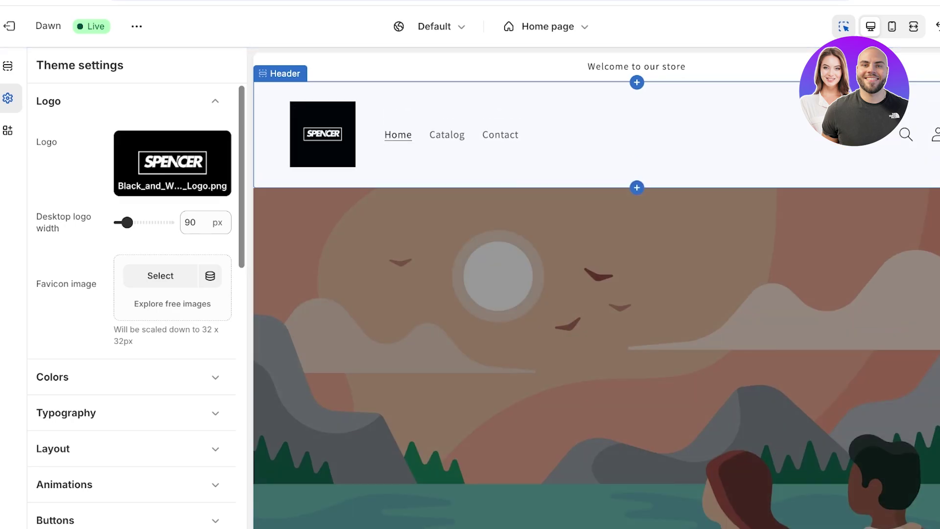
{"action": "scroll", "coordinate": [596, 290], "scroll_direction": "down", "scroll_amount": 1}
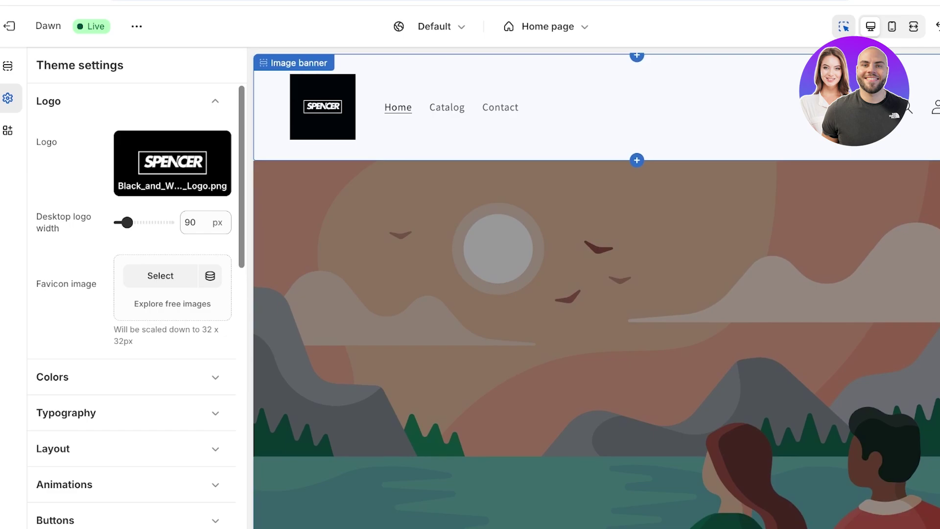
{"action": "scroll", "coordinate": [597, 290], "scroll_direction": "up", "scroll_amount": 1}
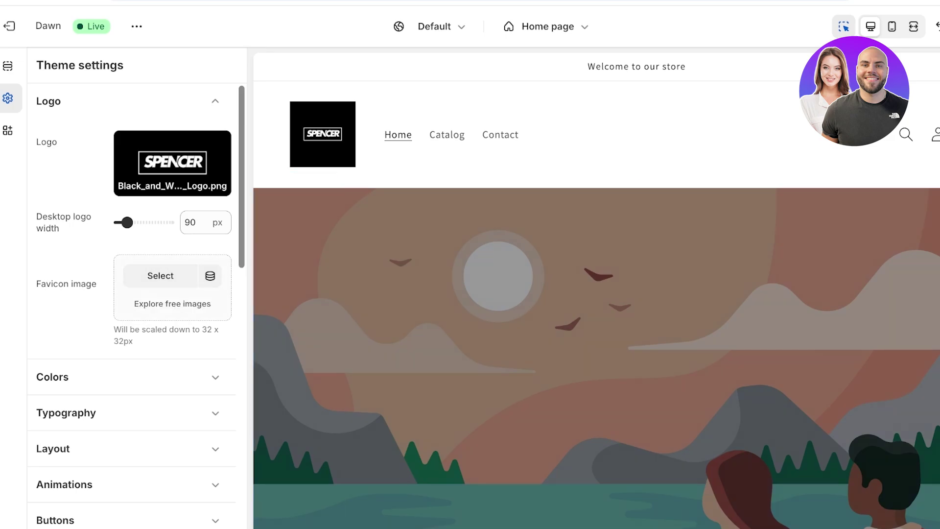
Set the newly uploaded SPENCER PNG as the favicon image and save the theme settings.
{"action": "left_click", "coordinate": [160, 276]}
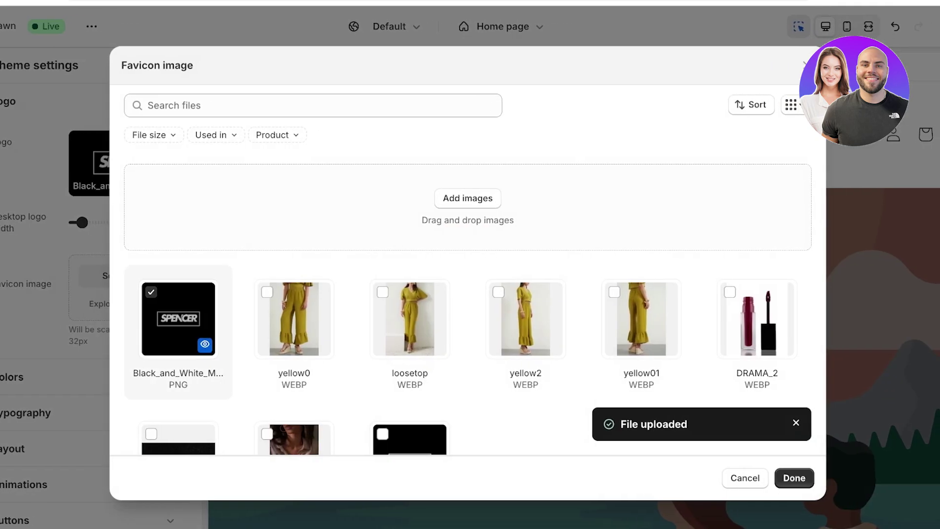
{"action": "left_click", "coordinate": [794, 477]}
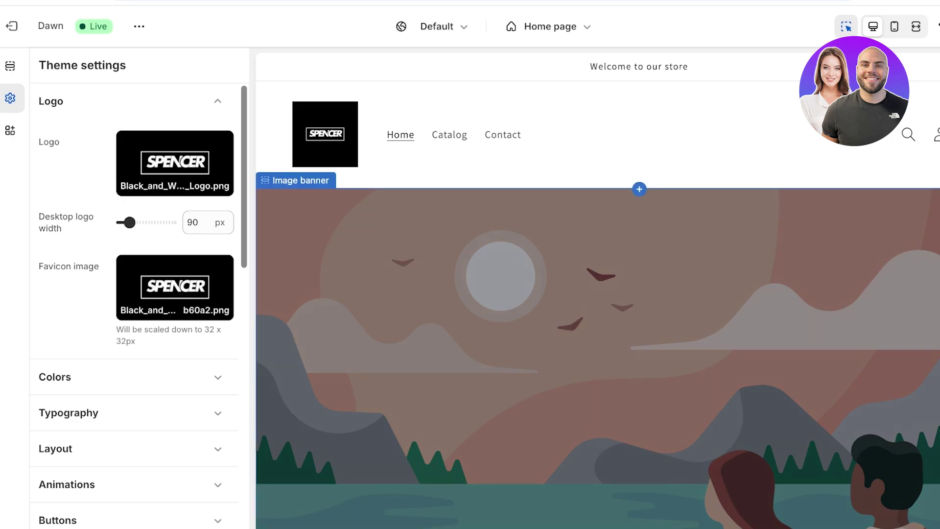
{"action": "left_click", "coordinate": [919, 25]}
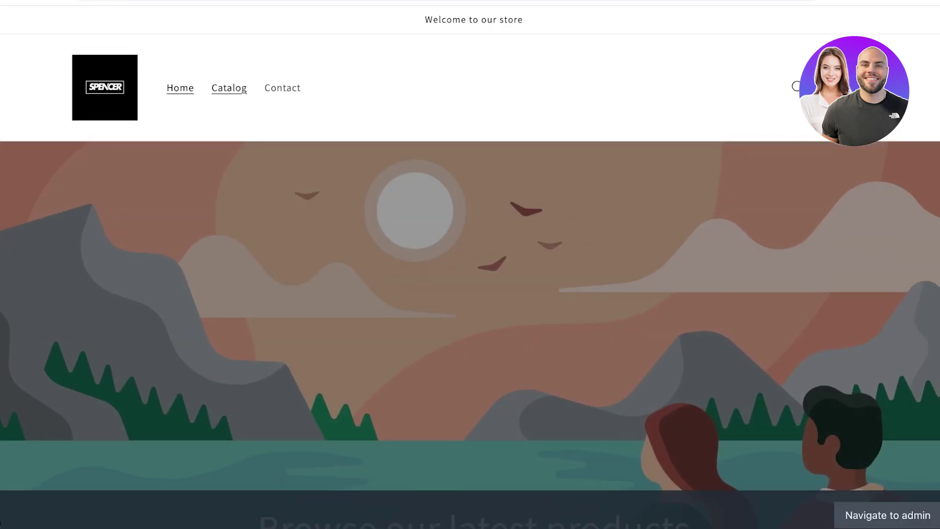
Browse the storefront's Catalog page and open the Liquid Lipstick product.
{"action": "left_click", "coordinate": [229, 88]}
{"action": "scroll", "coordinate": [229, 88], "scroll_direction": "down", "scroll_amount": 4}
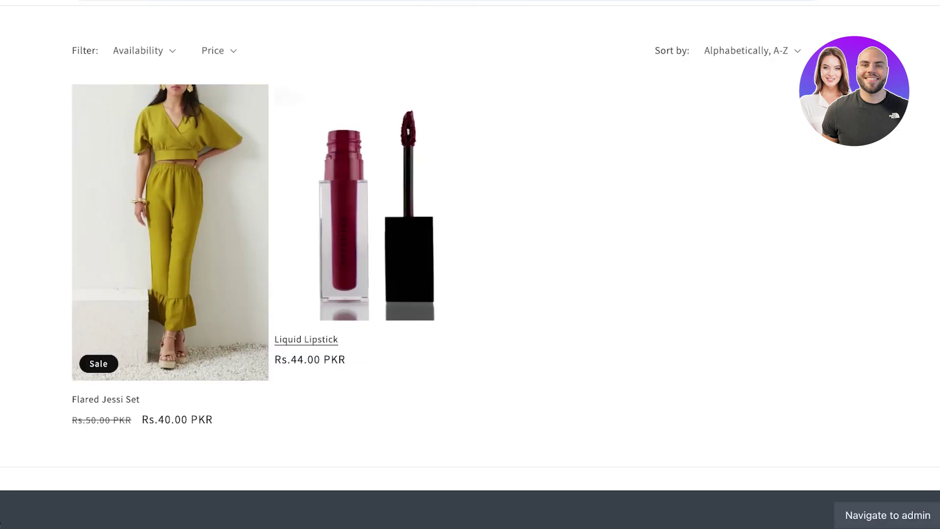
{"action": "left_click", "coordinate": [305, 338]}
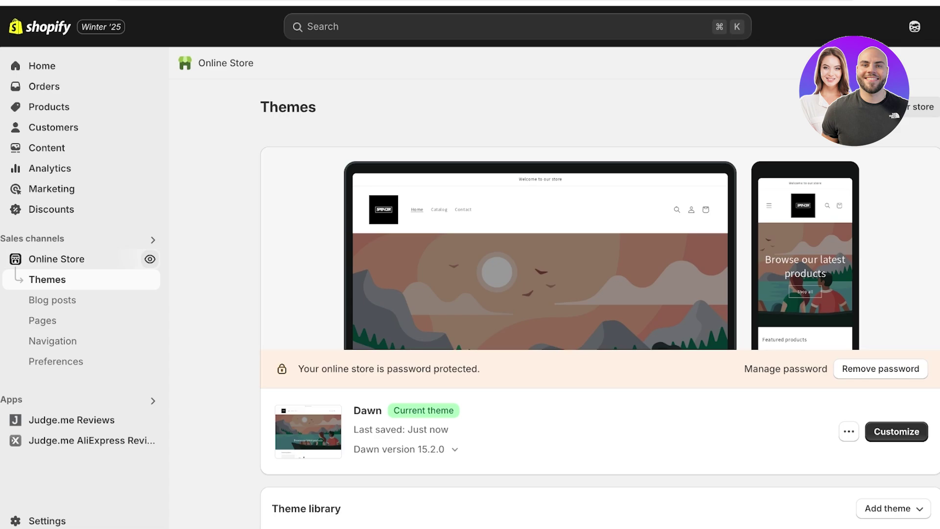
Open the checkout settings from the theme customizer and remove the current checkout logo.
{"action": "left_click", "coordinate": [896, 431]}
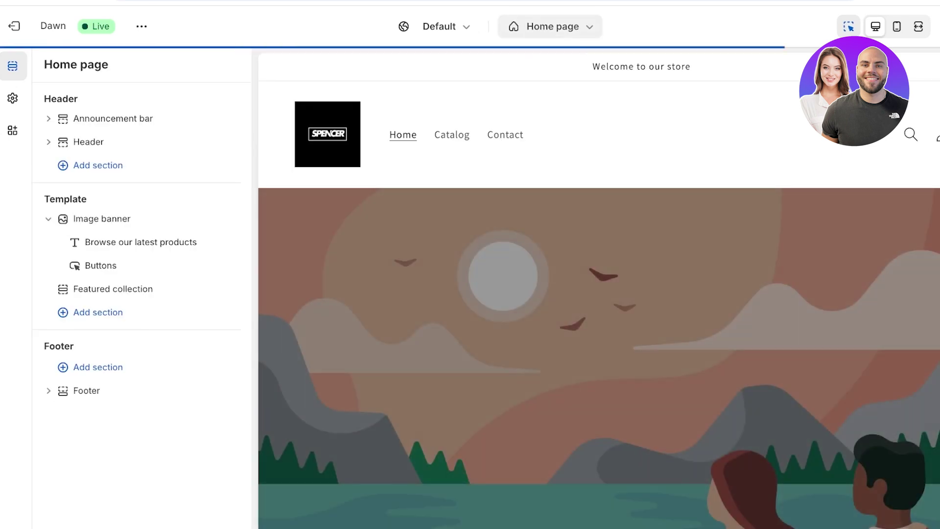
{"action": "left_click", "coordinate": [551, 26]}
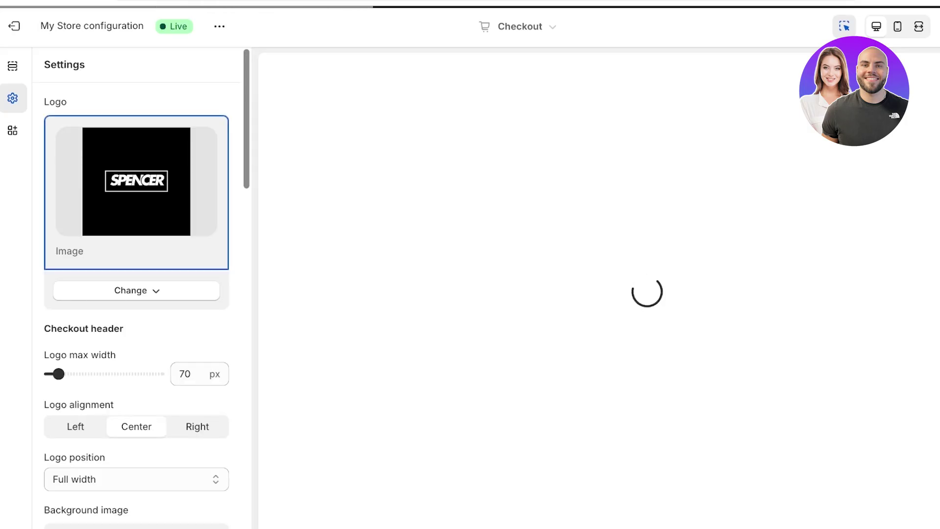
{"action": "left_click", "coordinate": [136, 291]}
{"action": "left_click", "coordinate": [135, 344]}
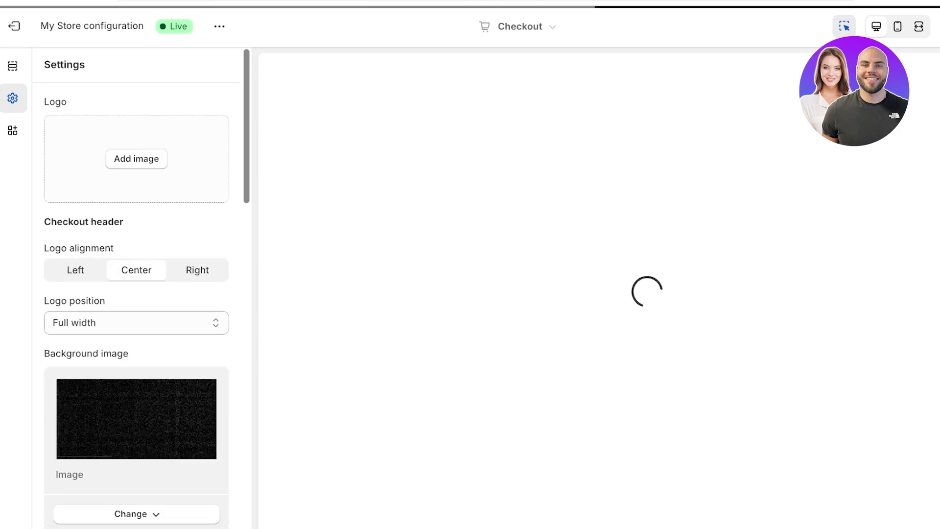
Add the uploaded SPENCER PNG as the checkout logo, save the configuration and leave the checkout settings.
{"action": "left_click", "coordinate": [136, 158]}
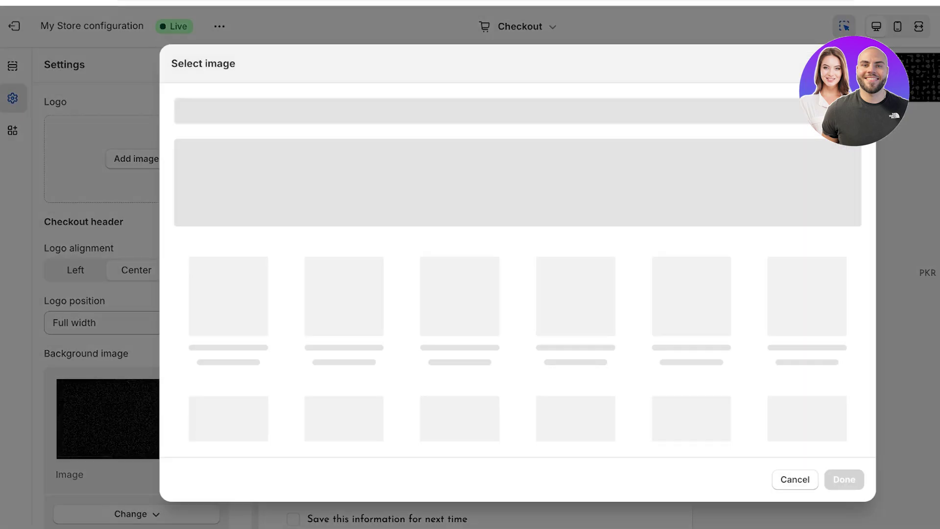
{"action": "left_click", "coordinate": [228, 318]}
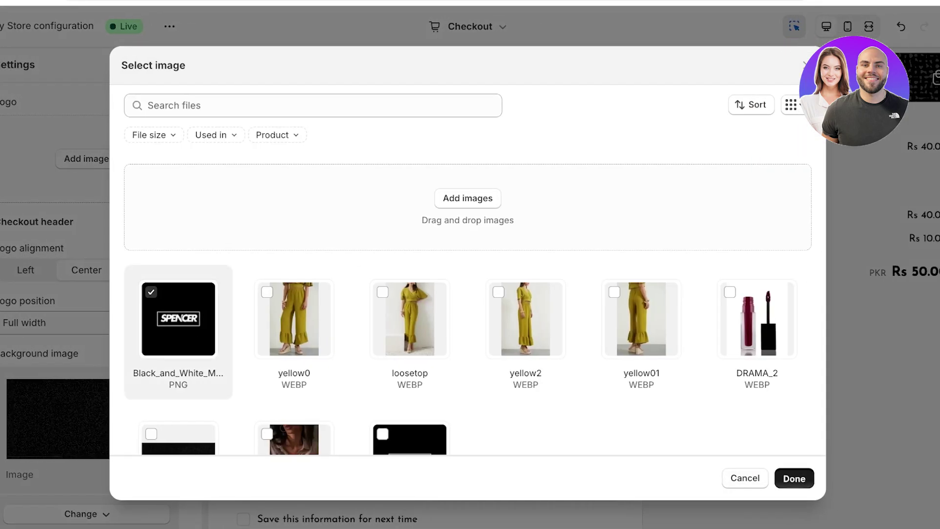
{"action": "left_click", "coordinate": [794, 478]}
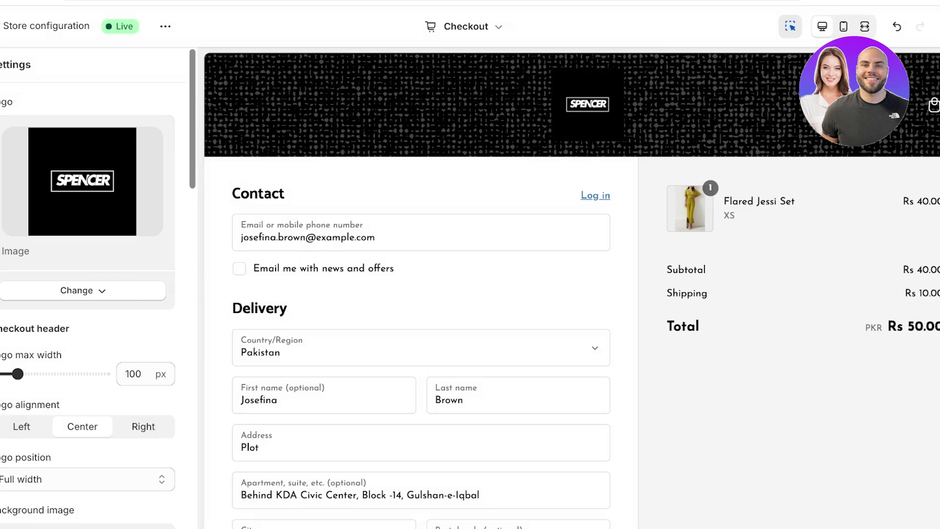
{"action": "left_click", "coordinate": [919, 26]}
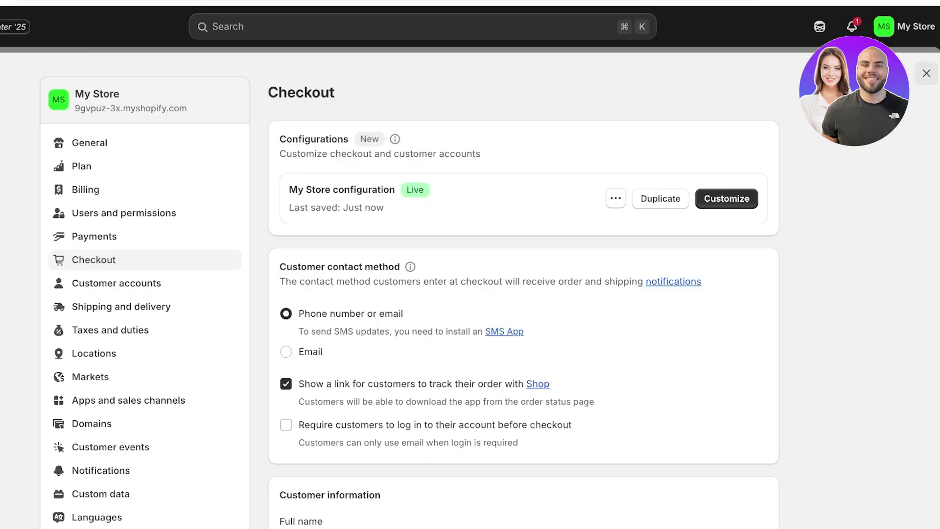
{"action": "left_click", "coordinate": [927, 73]}
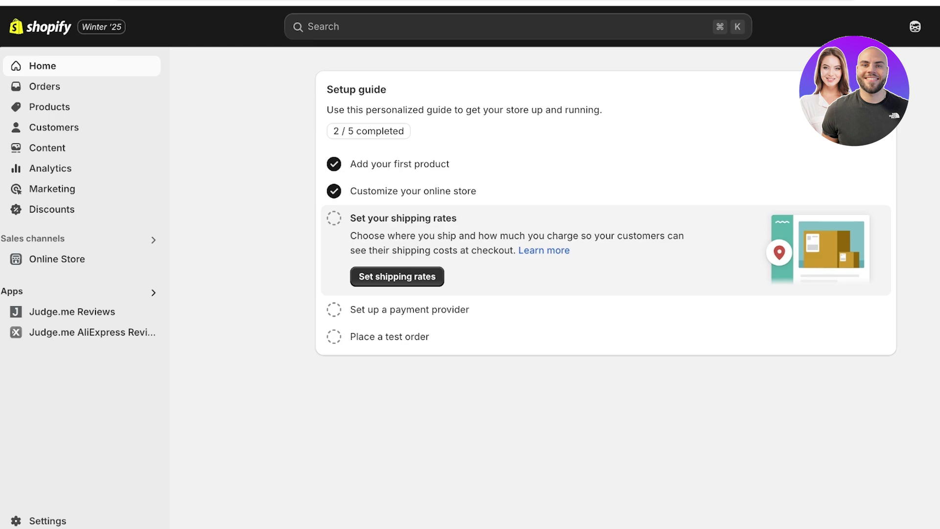
Open the Judge.me Reviews app, go to the Shopify App Store and search it for "judge me".
{"action": "left_click", "coordinate": [72, 312]}
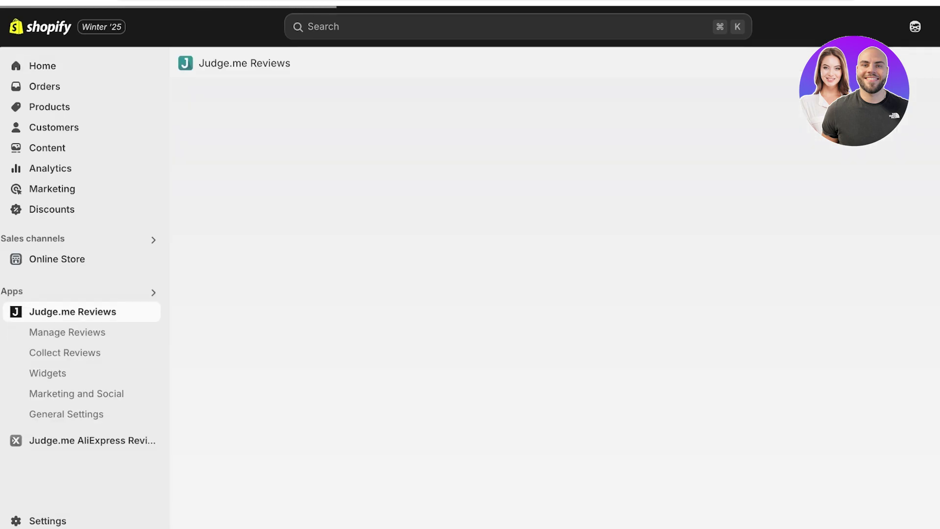
{"action": "left_click", "coordinate": [12, 291]}
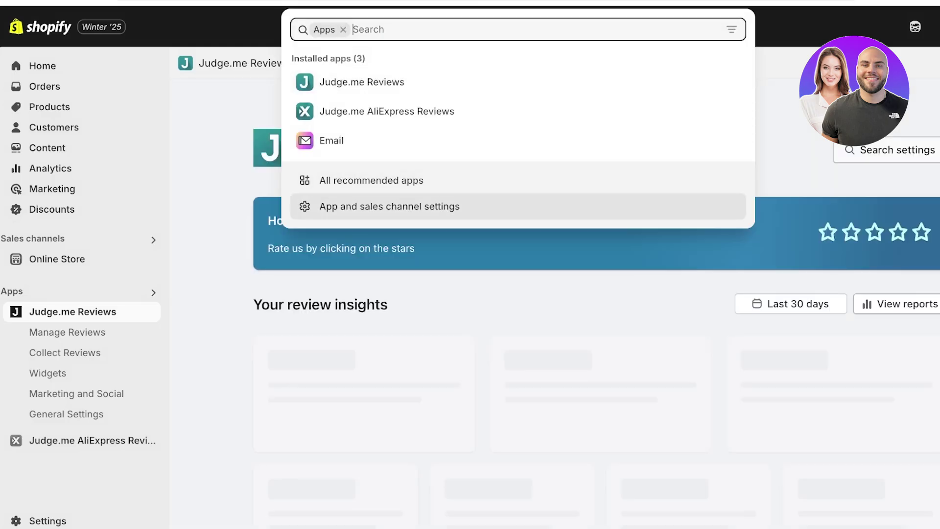
{"action": "left_click", "coordinate": [389, 206]}
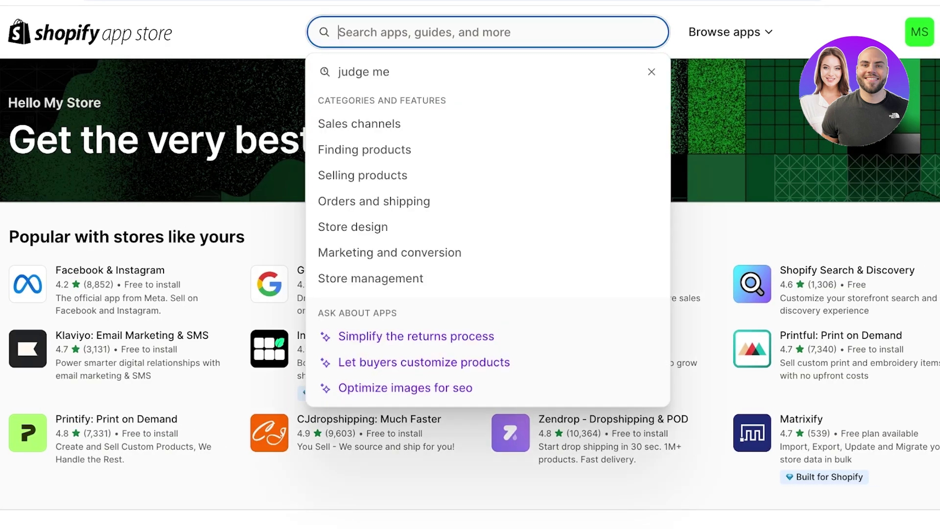
{"action": "type", "text": "judge me"}
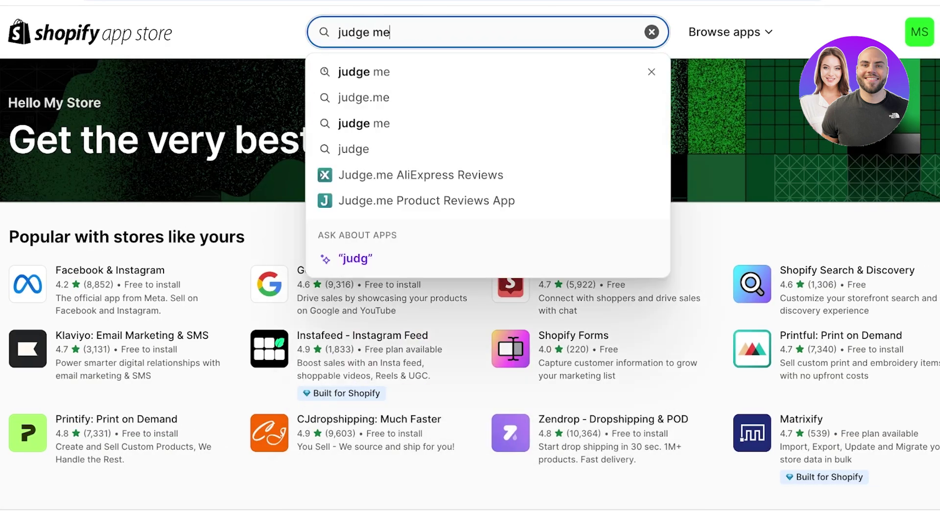
{"action": "key", "text": "Return"}
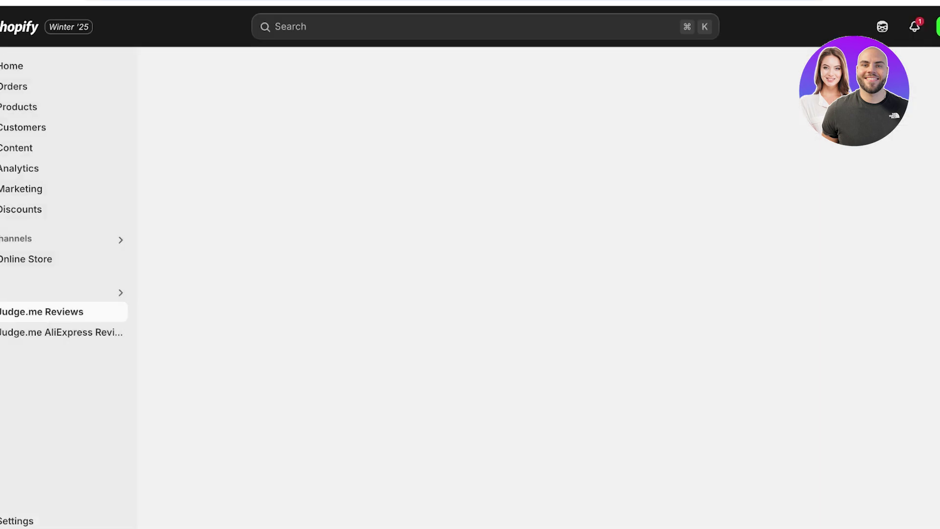
Go to the store's Products list, view the option to import products by CSV and close it.
{"action": "left_click", "coordinate": [47, 87]}
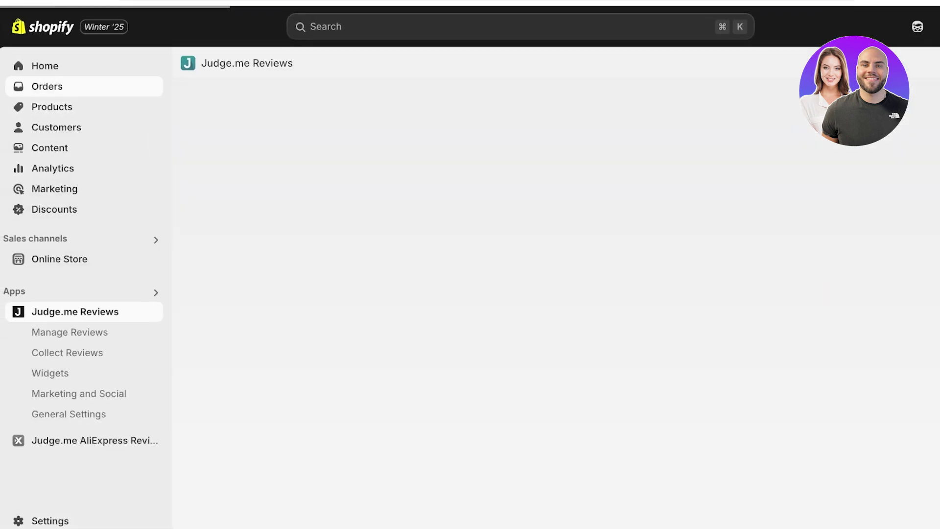
{"action": "left_click", "coordinate": [52, 153]}
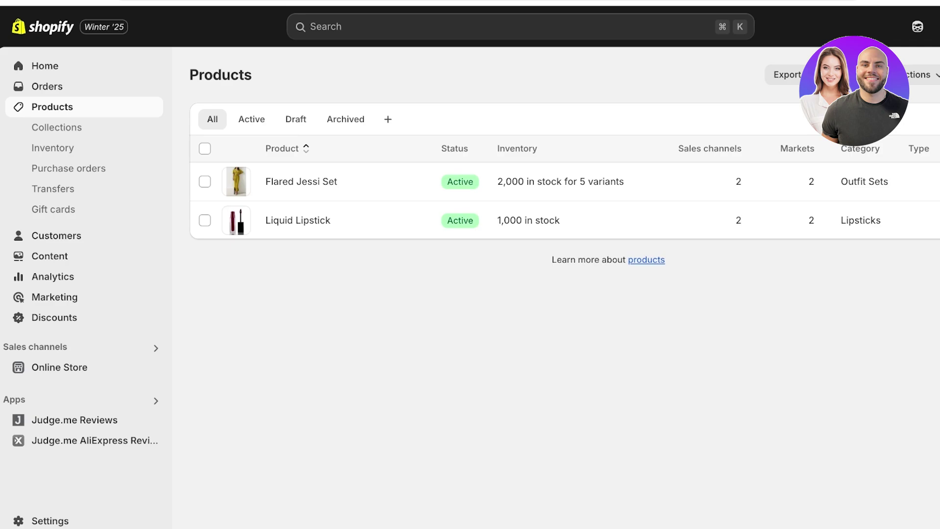
{"action": "left_click", "coordinate": [838, 75]}
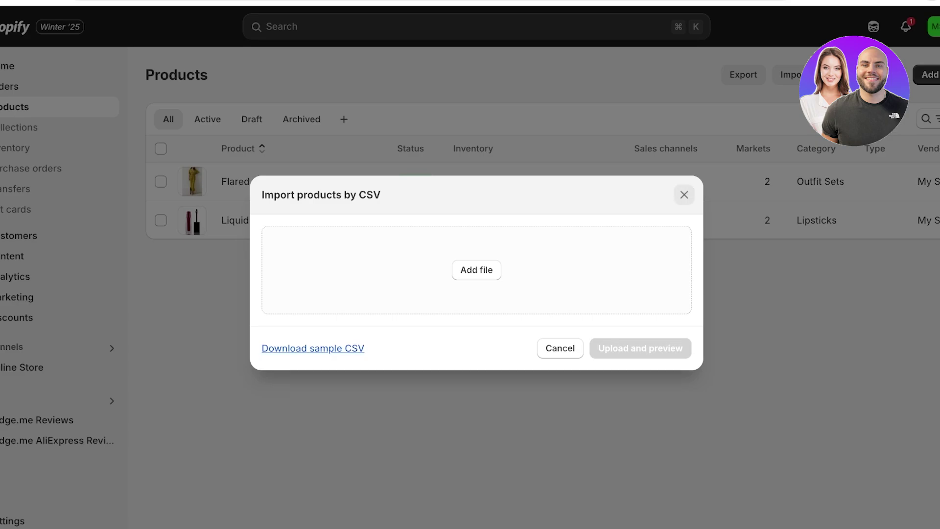
{"action": "key", "text": "Escape"}
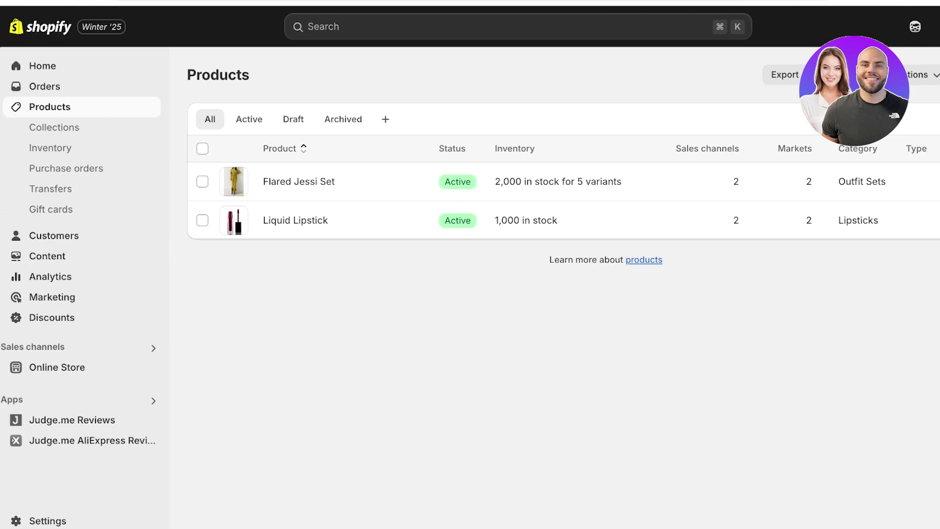
Switch to Canva in a new browser tab and search its content for "logo".
{"action": "key", "text": "super+t"}
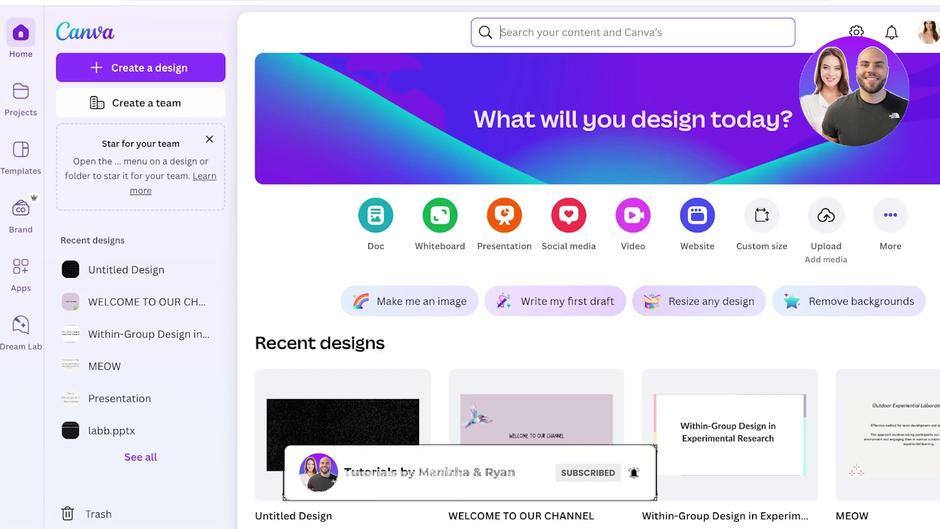
{"action": "type", "text": "logo"}
{"action": "key", "text": "Return"}
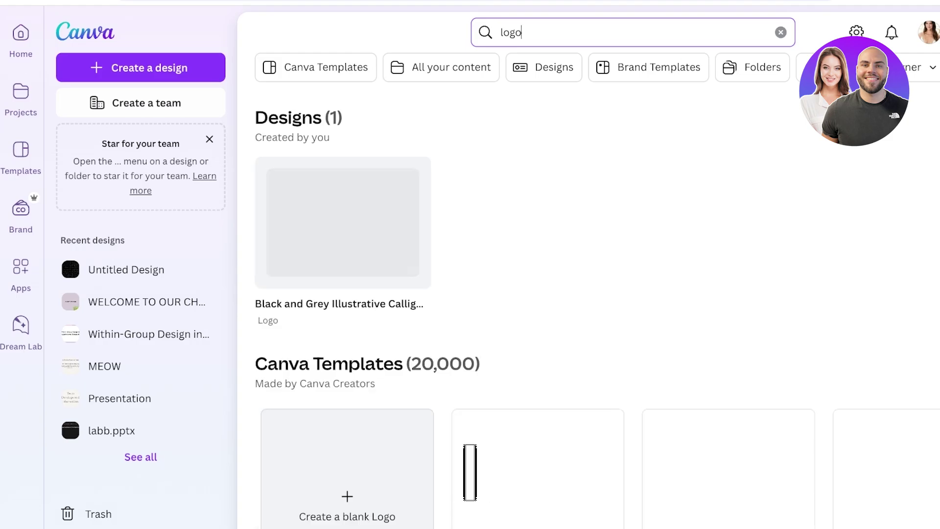
Browse the Canva logo templates and create a blank Logo design.
{"action": "scroll", "coordinate": [471, 473], "scroll_direction": "down", "scroll_amount": 4}
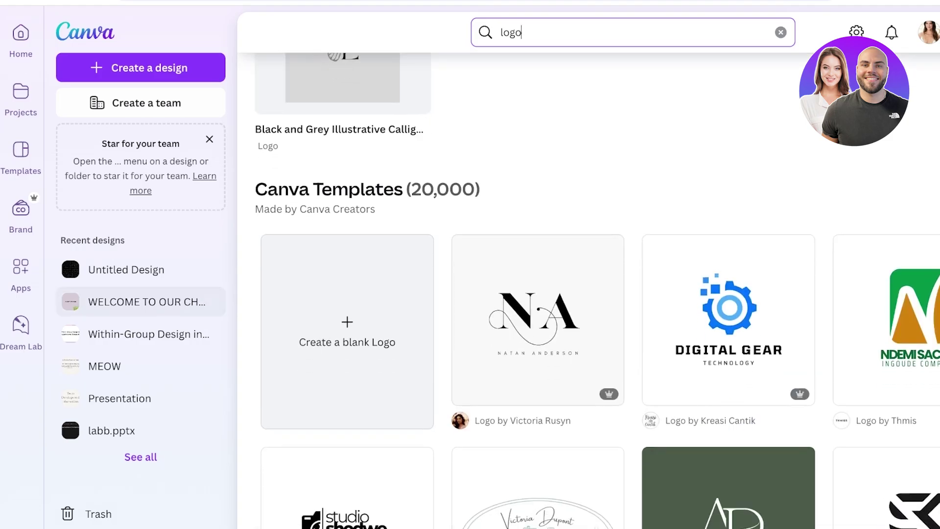
{"action": "scroll", "coordinate": [598, 289], "scroll_direction": "down", "scroll_amount": 6}
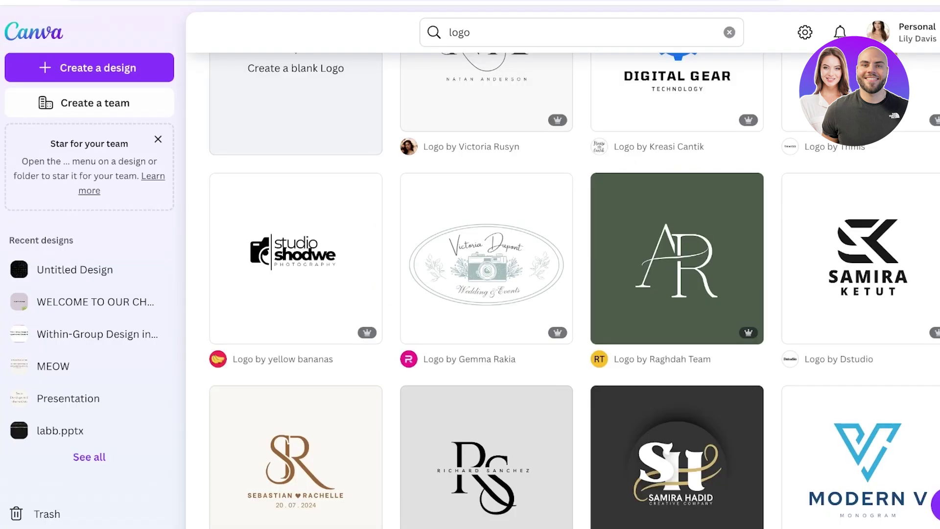
{"action": "scroll", "coordinate": [563, 294], "scroll_direction": "up", "scroll_amount": 10}
{"action": "scroll", "coordinate": [291, 223], "scroll_direction": "down", "scroll_amount": 3}
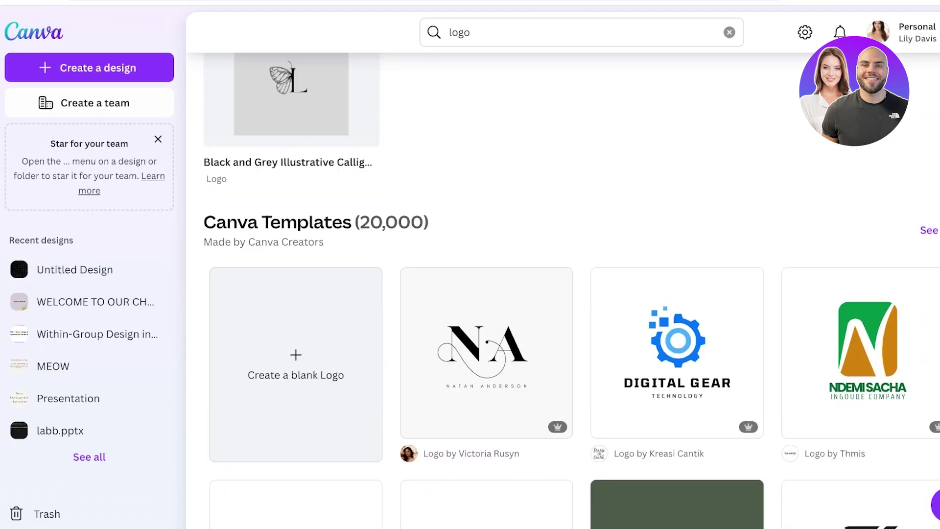
{"action": "left_click", "coordinate": [296, 365]}
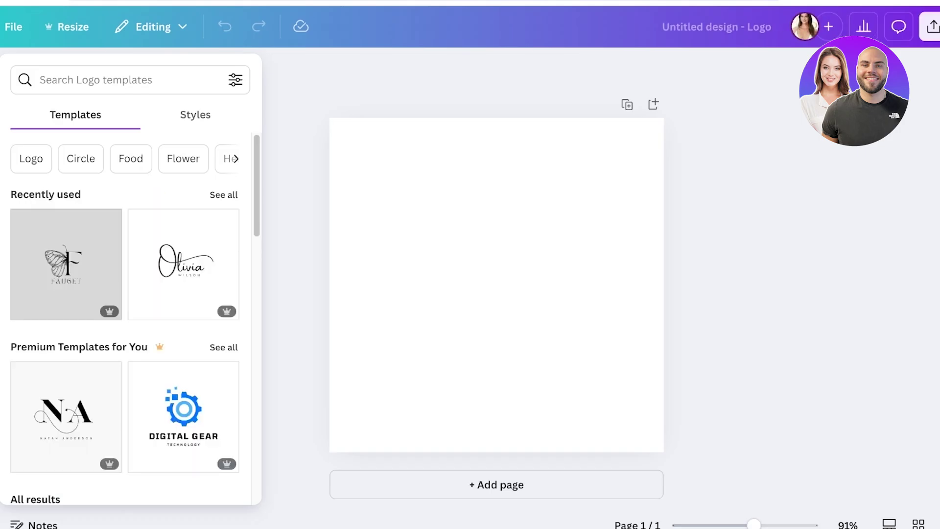
Look through the suggested logo templates and styles, and search the templates for "clothing".
{"action": "scroll", "coordinate": [184, 274], "scroll_direction": "down", "scroll_amount": 6}
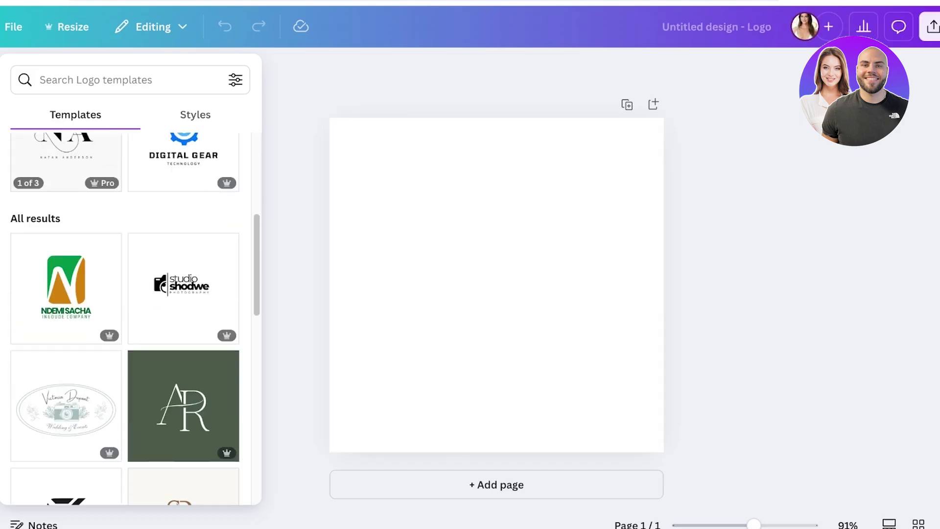
{"action": "scroll", "coordinate": [183, 275], "scroll_direction": "down", "scroll_amount": 3}
{"action": "scroll", "coordinate": [184, 274], "scroll_direction": "down", "scroll_amount": 5}
{"action": "left_click", "coordinate": [195, 114]}
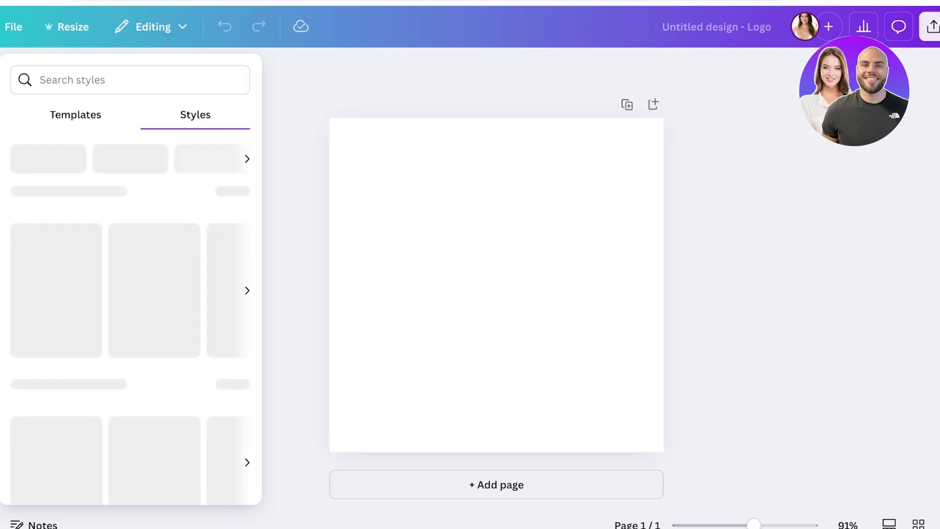
{"action": "left_click", "coordinate": [75, 115]}
{"action": "left_click", "coordinate": [121, 80]}
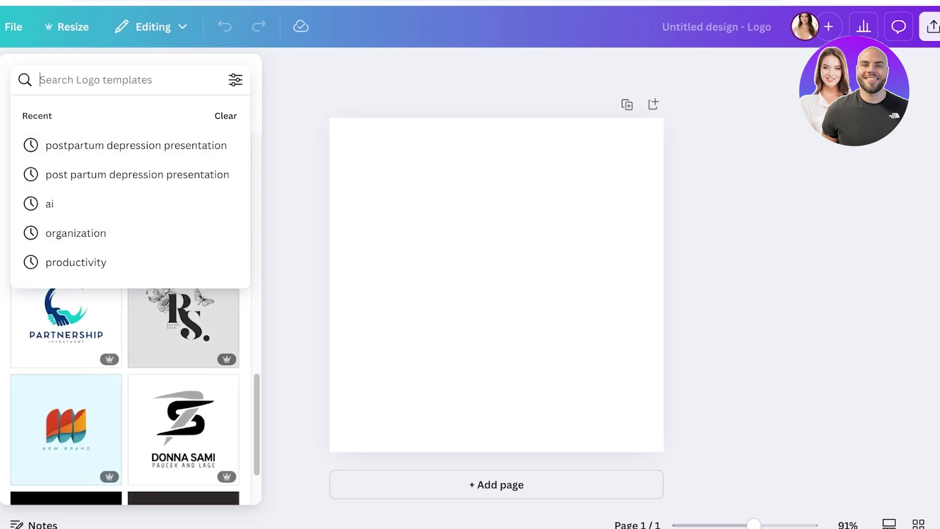
{"action": "type", "text": "clothing"}
{"action": "key", "text": "Return"}
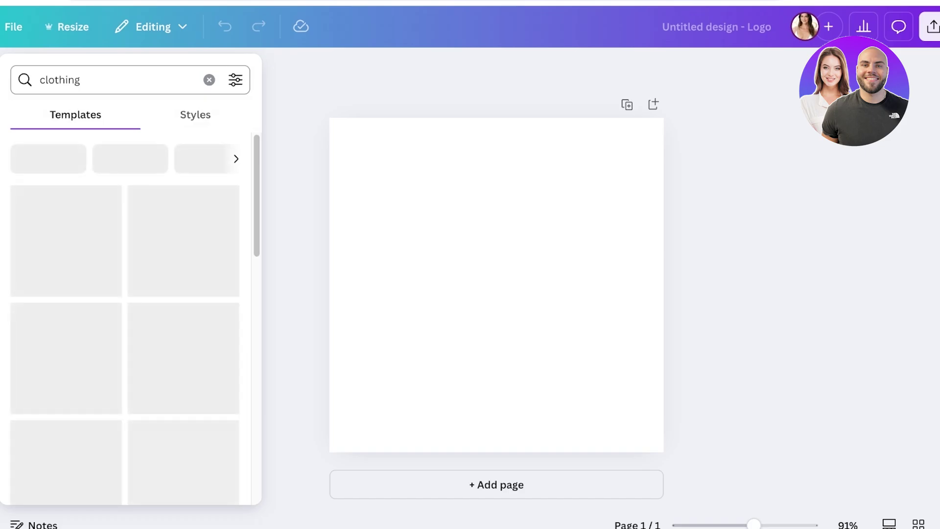
Replace the template search with "makeup" and look through the makeup logo designs.
{"action": "left_click", "coordinate": [209, 80]}
{"action": "type", "text": "makeup"}
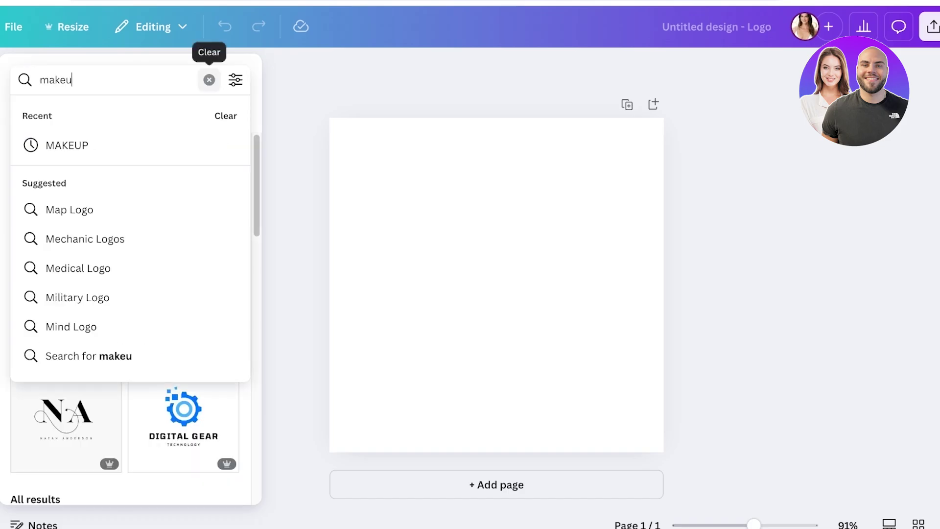
{"action": "key", "text": "Return"}
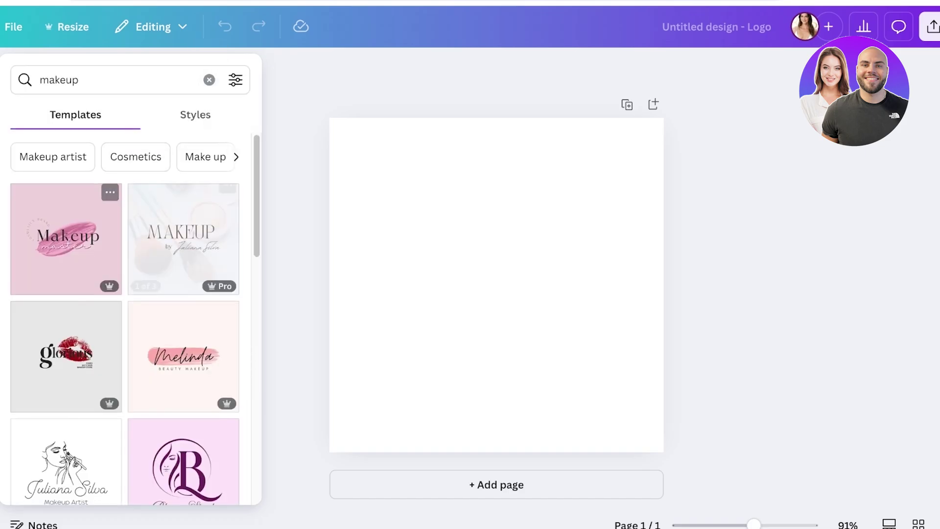
{"action": "scroll", "coordinate": [66, 244], "scroll_direction": "down", "scroll_amount": 5}
{"action": "scroll", "coordinate": [184, 319], "scroll_direction": "down", "scroll_amount": 5}
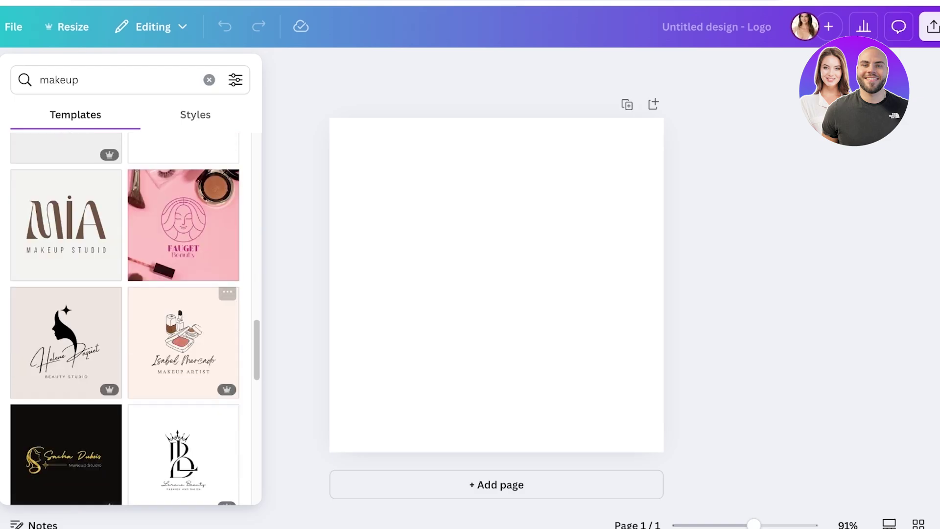
{"action": "scroll", "coordinate": [184, 304], "scroll_direction": "down", "scroll_amount": 10}
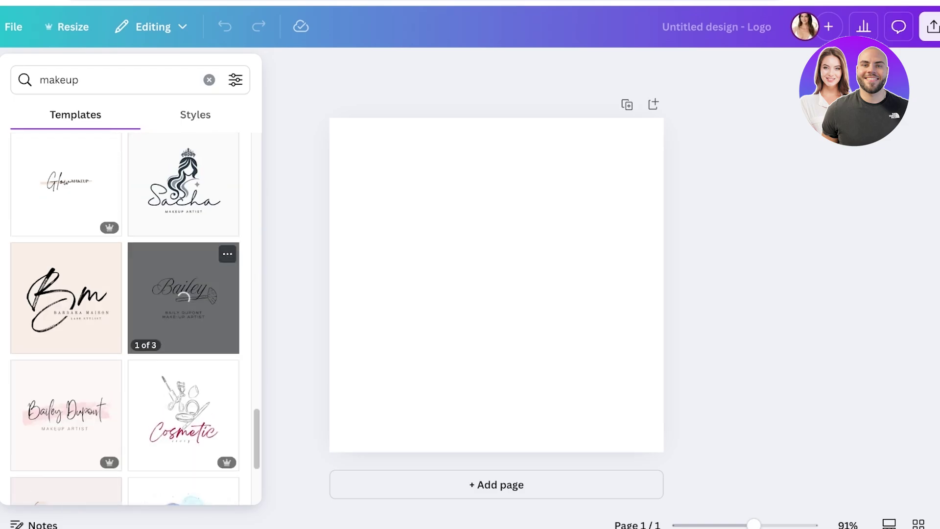
{"action": "scroll", "coordinate": [183, 255], "scroll_direction": "down", "scroll_amount": 7}
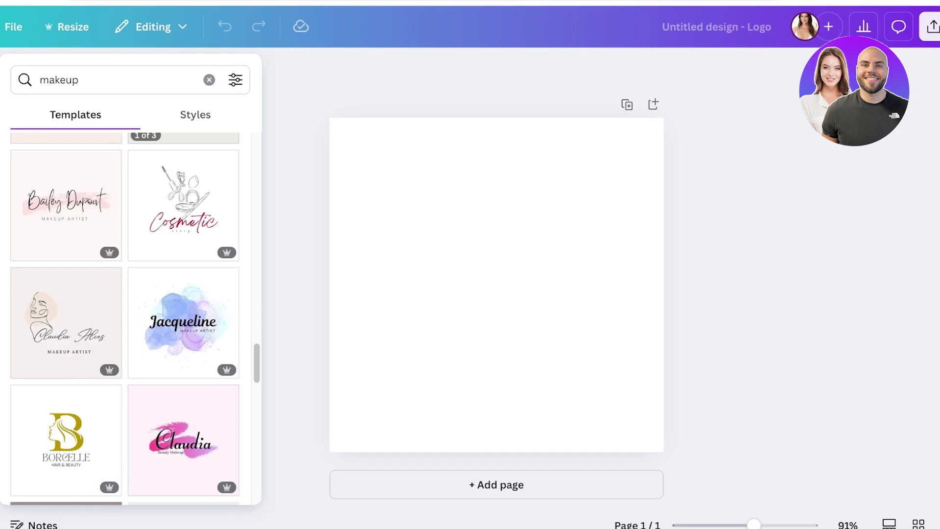
{"action": "scroll", "coordinate": [184, 206], "scroll_direction": "down", "scroll_amount": 7}
{"action": "scroll", "coordinate": [66, 220], "scroll_direction": "up", "scroll_amount": 7}
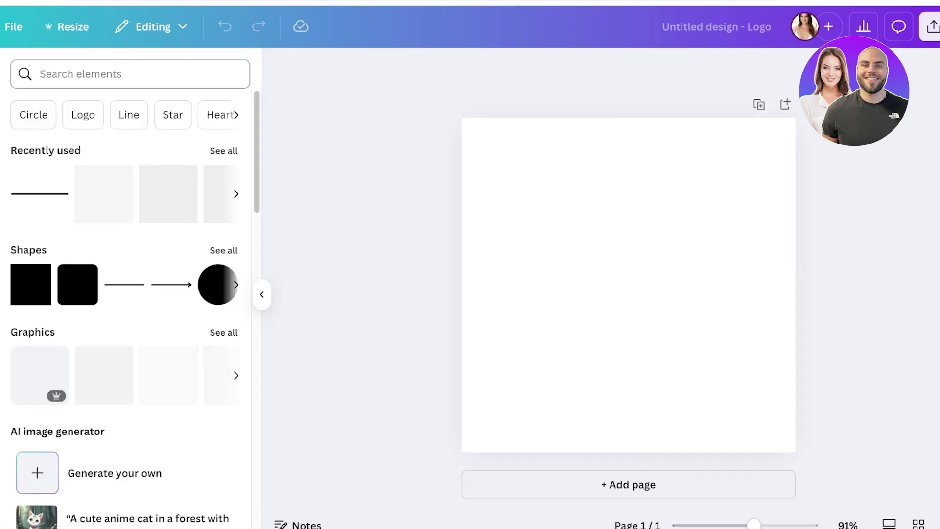
Search the design elements for "lipstick" and show only graphics.
{"action": "left_click", "coordinate": [120, 74]}
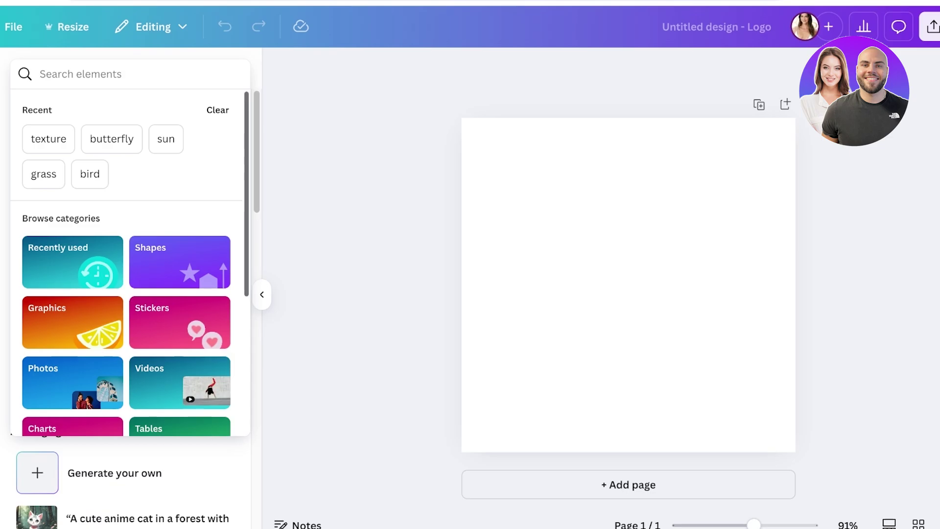
{"action": "type", "text": "lipstick"}
{"action": "key", "text": "Return"}
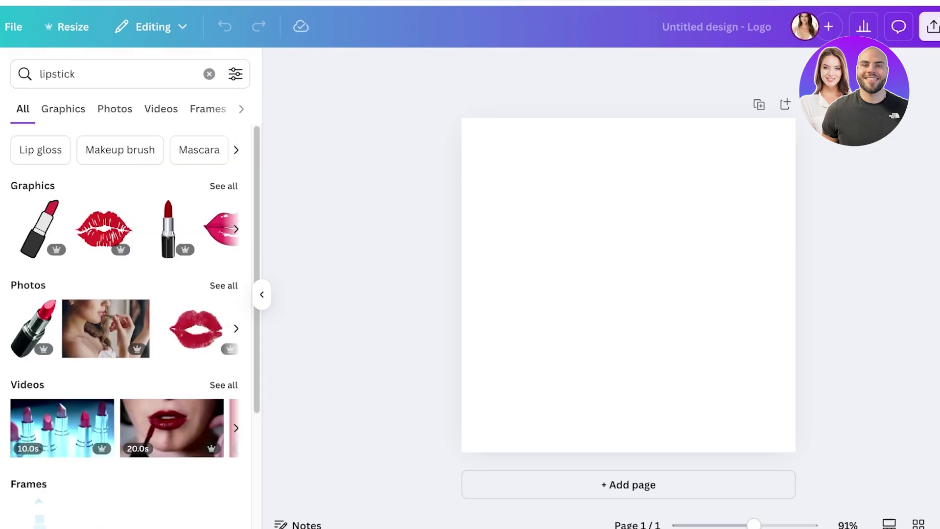
{"action": "left_click", "coordinate": [63, 109]}
Add the dark red lipstick smear graphic to the blank logo page.
{"action": "scroll", "coordinate": [123, 333], "scroll_direction": "down", "scroll_amount": 3}
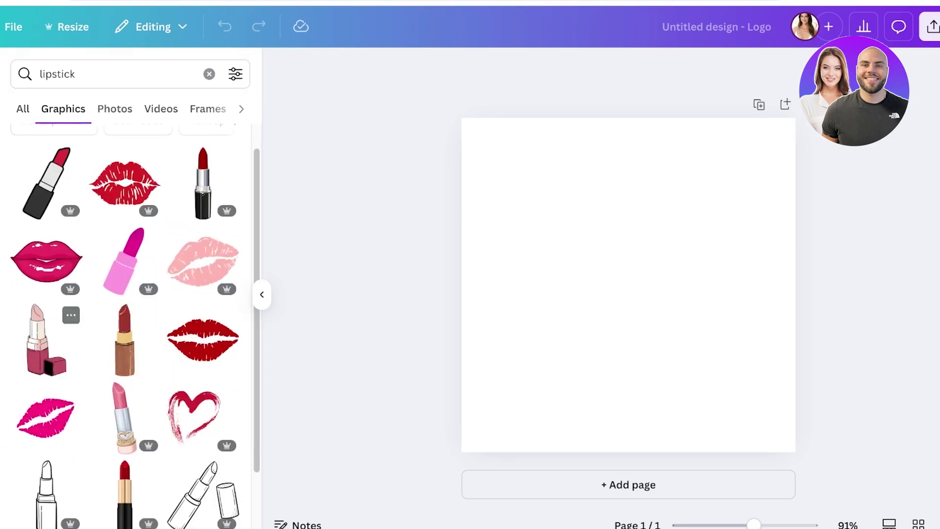
{"action": "scroll", "coordinate": [132, 343], "scroll_direction": "down", "scroll_amount": 4}
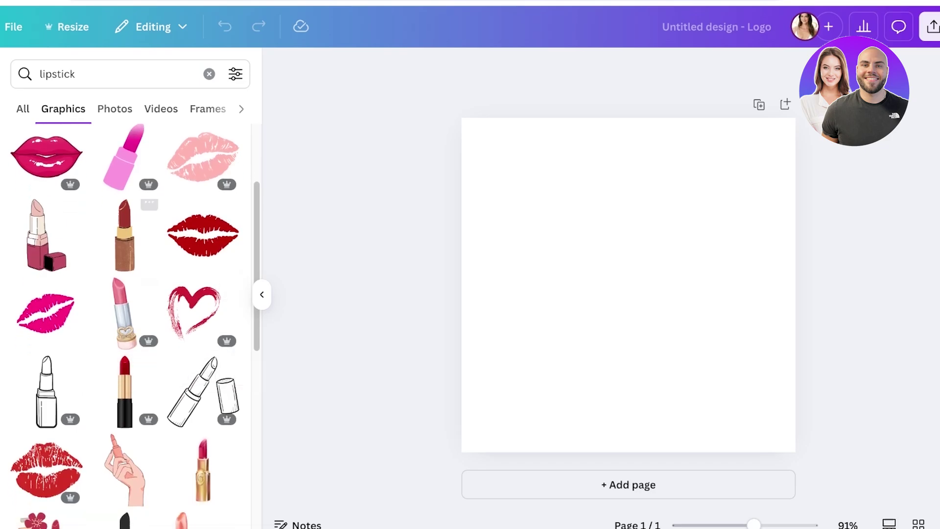
{"action": "scroll", "coordinate": [142, 304], "scroll_direction": "down", "scroll_amount": 6}
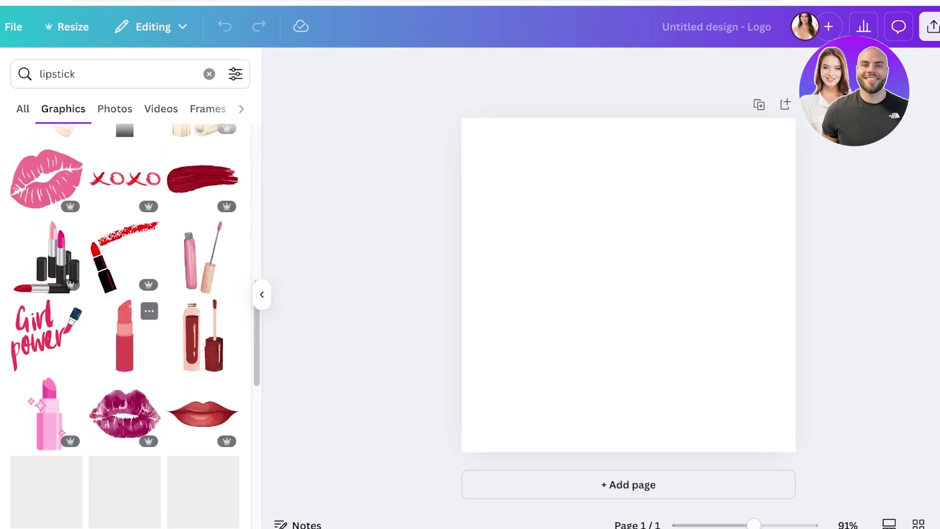
{"action": "scroll", "coordinate": [133, 318], "scroll_direction": "down", "scroll_amount": 7}
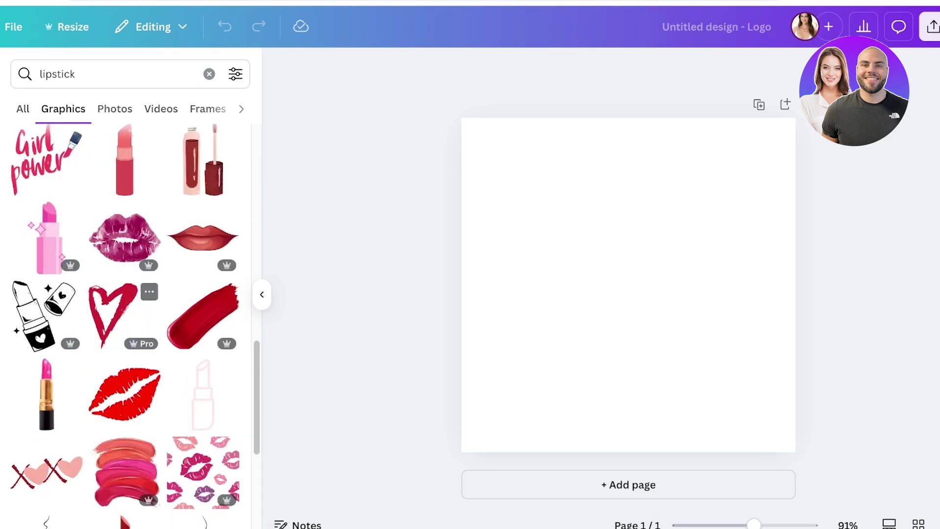
{"action": "scroll", "coordinate": [125, 323], "scroll_direction": "down", "scroll_amount": 5}
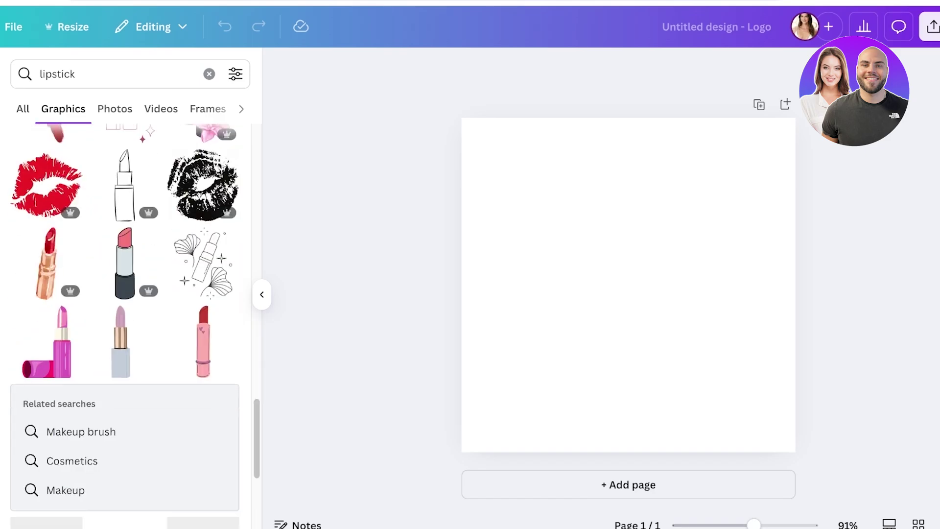
{"action": "left_click", "coordinate": [47, 262]}
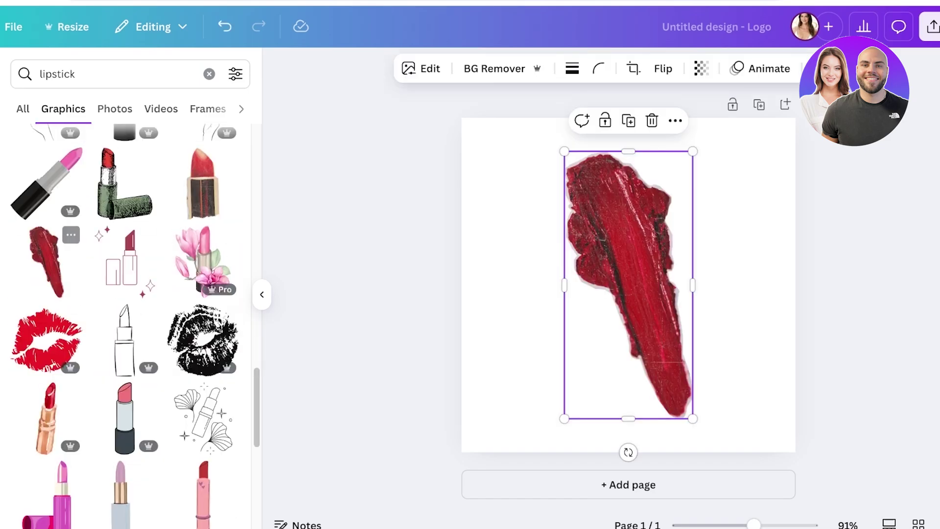
Add the open red lip gloss tube with its peach-capped applicator on top of the lipstick smear.
{"action": "scroll", "coordinate": [125, 323], "scroll_direction": "down", "scroll_amount": 5}
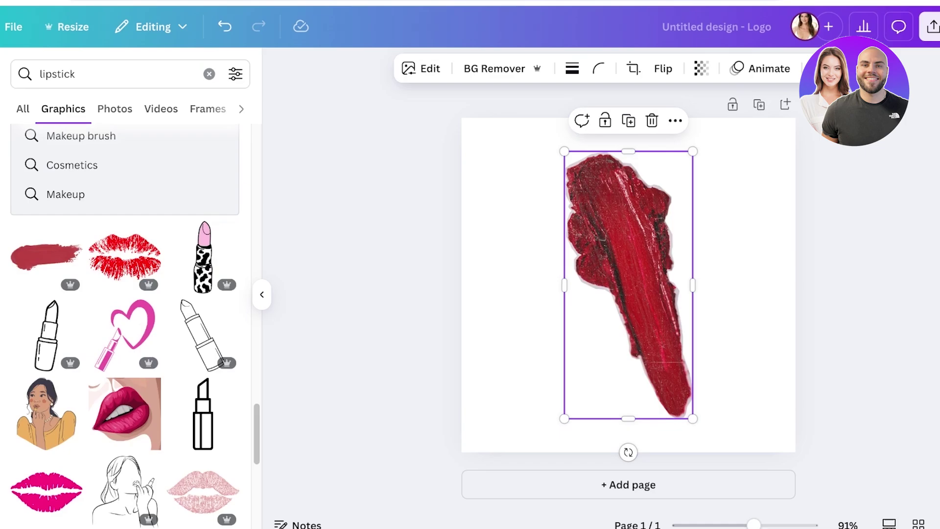
{"action": "scroll", "coordinate": [125, 324], "scroll_direction": "down", "scroll_amount": 4}
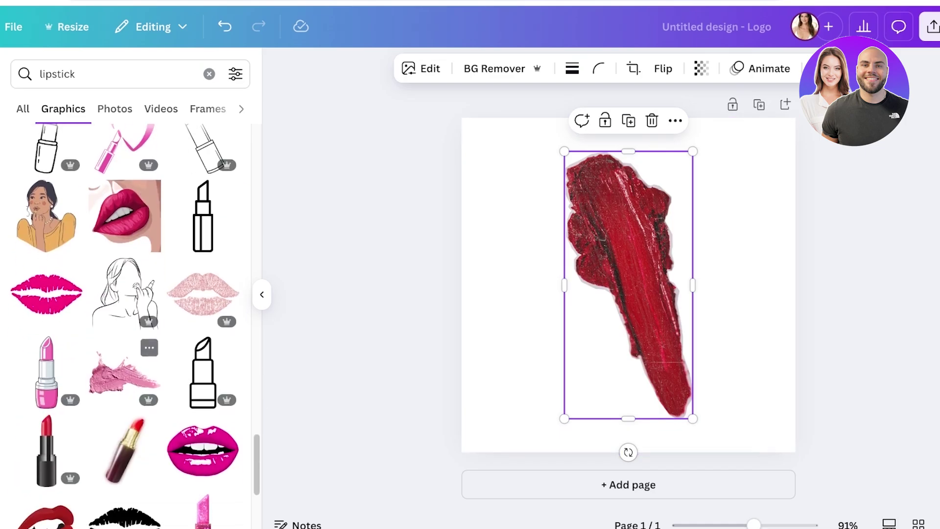
{"action": "scroll", "coordinate": [125, 323], "scroll_direction": "down", "scroll_amount": 2}
{"action": "scroll", "coordinate": [125, 324], "scroll_direction": "down", "scroll_amount": 3}
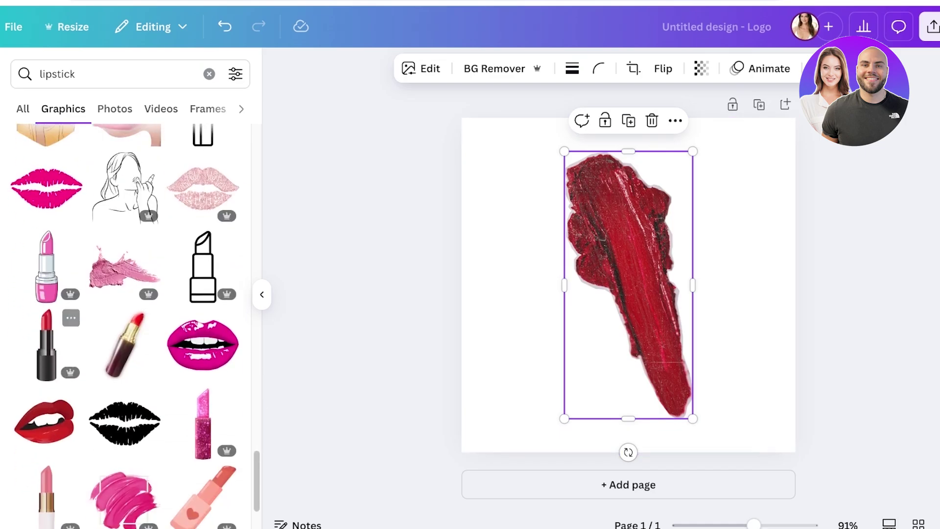
{"action": "scroll", "coordinate": [125, 372], "scroll_direction": "down", "scroll_amount": 3}
{"action": "left_click", "coordinate": [129, 359]}
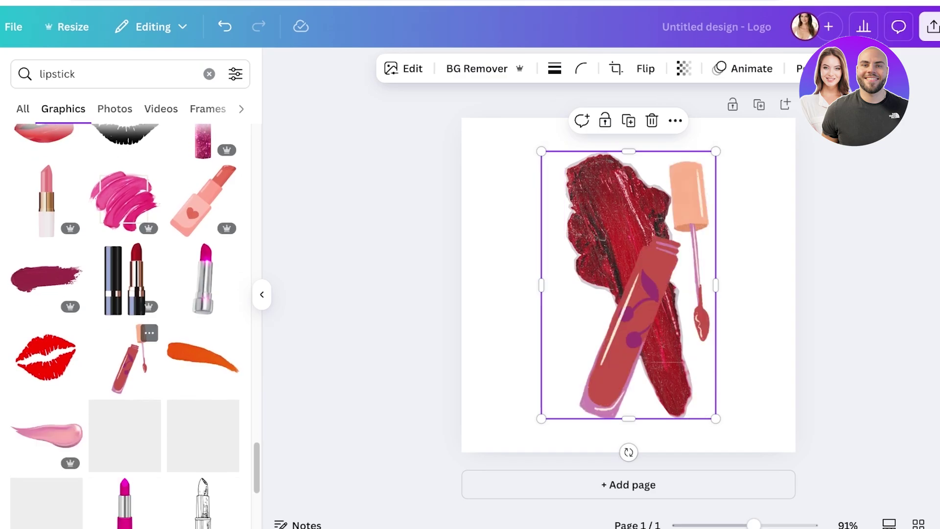
Delete both the lip gloss and the lipstick smear graphics from the logo page.
{"action": "key", "text": "Delete"}
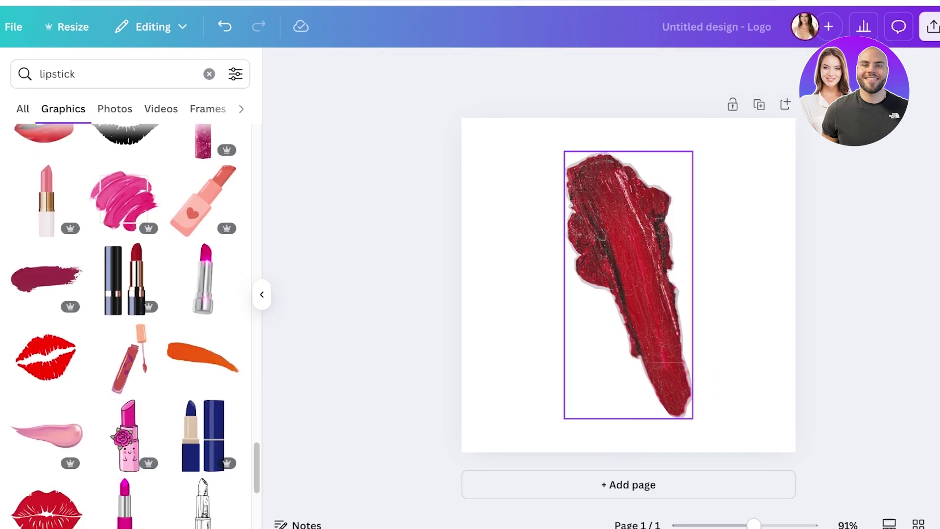
{"action": "left_click", "coordinate": [628, 221]}
{"action": "key", "text": "Delete"}
Add the red lip gloss graphic to the empty page, shrink it to about half size and place it right of centre.
{"action": "scroll", "coordinate": [125, 255], "scroll_direction": "down", "scroll_amount": 1}
{"action": "left_click", "coordinate": [129, 315]}
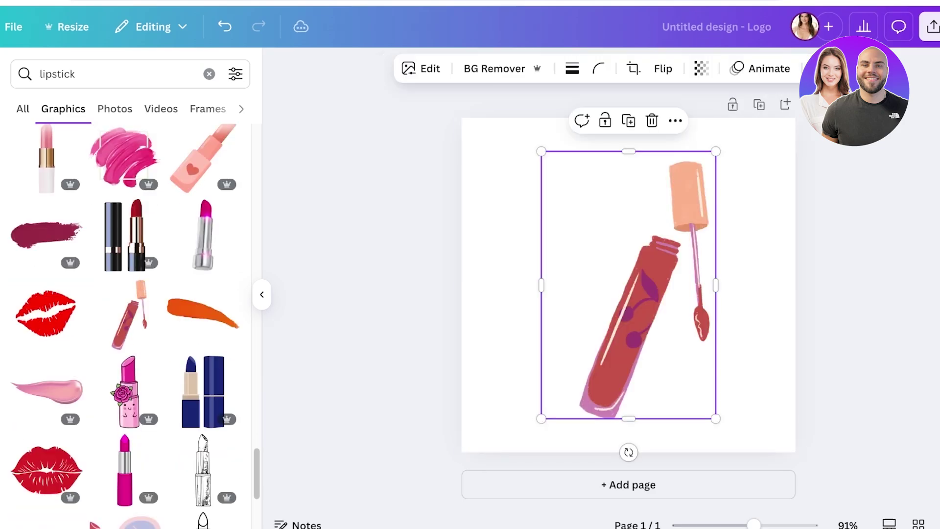
{"action": "left_click_drag", "start_coordinate": [542, 419], "coordinate": [624, 287]}
{"action": "left_click_drag", "start_coordinate": [666, 221], "coordinate": [696, 273]}
{"action": "left_click", "coordinate": [563, 254]}
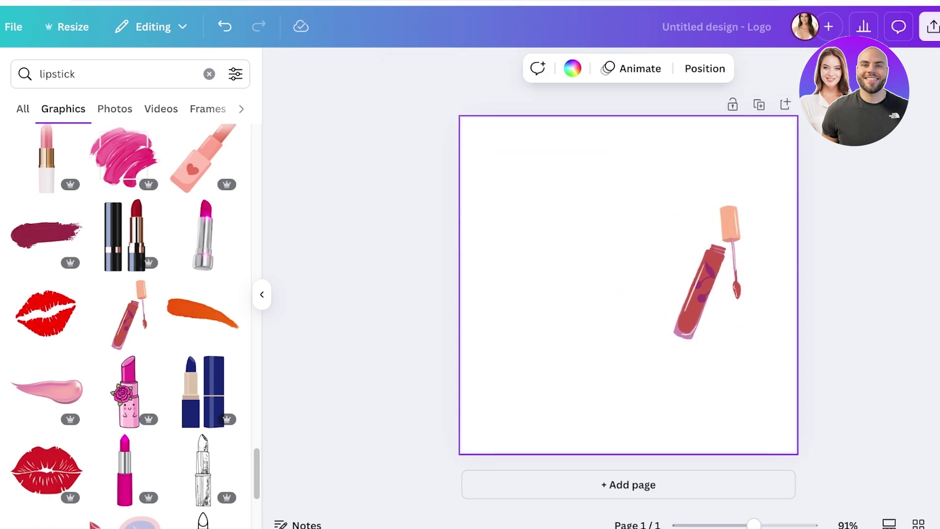
Add a text box reading SPENCER next to the lip gloss graphic.
{"action": "key", "text": "t"}
{"action": "key", "text": "BackSpace"}
{"action": "type", "text": "SPE"}
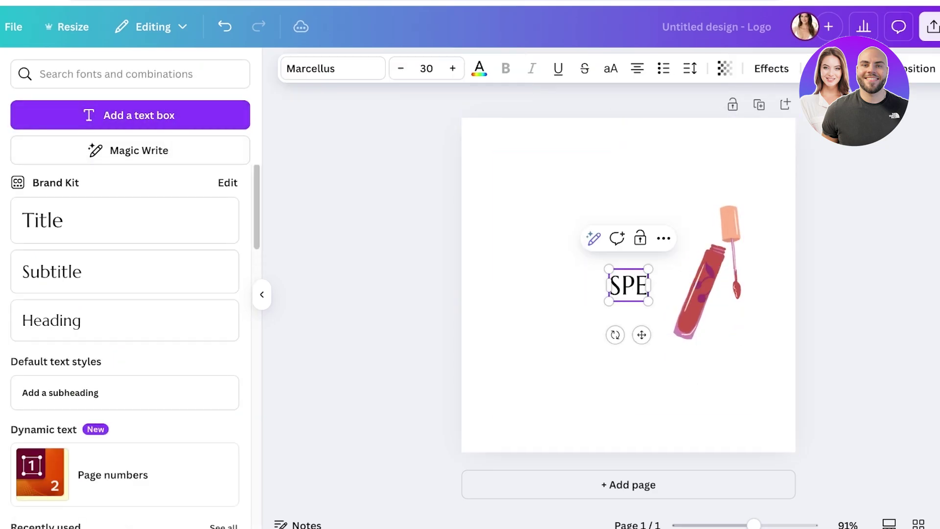
{"action": "type", "text": "NCER"}
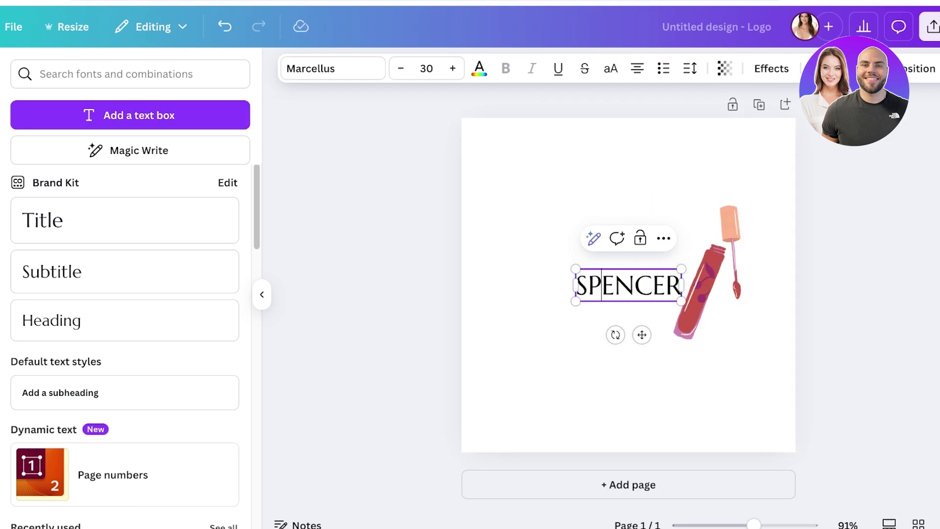
{"action": "key", "text": "Escape"}
{"action": "left_click", "coordinate": [629, 186]}
Search the available fonts for luxury styles to apply to the SPENCER text.
{"action": "left_click", "coordinate": [628, 285]}
{"action": "left_click", "coordinate": [332, 68]}
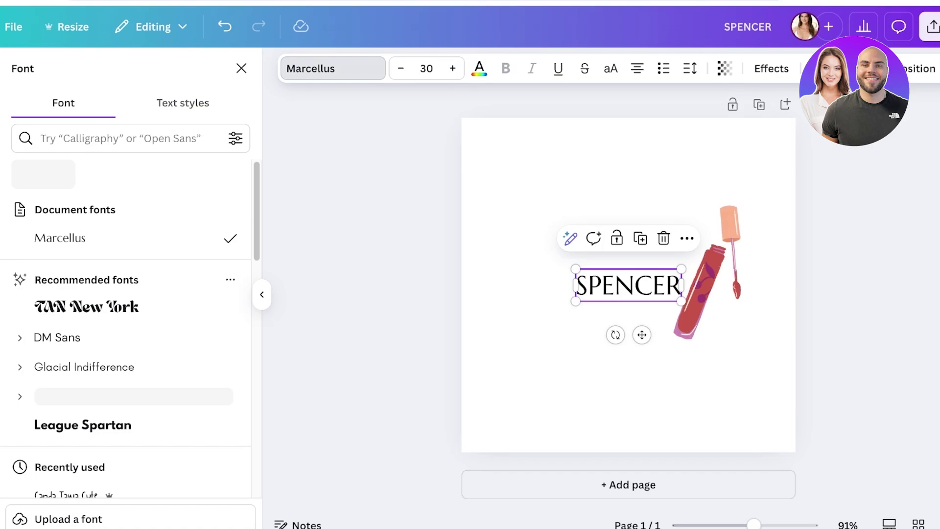
{"action": "left_click", "coordinate": [120, 138]}
{"action": "type", "text": "luxury"}
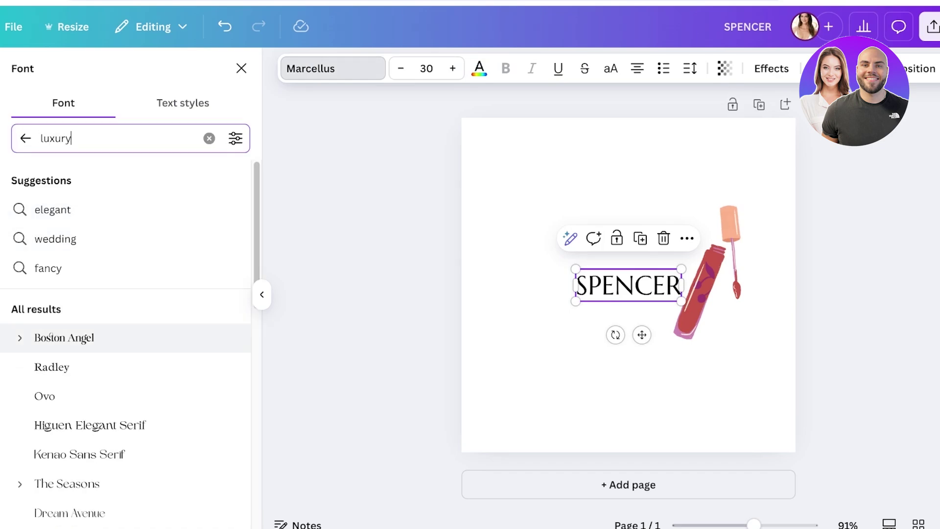
Try several luxury fonts on the SPENCER text, including Radley, Kenao Sans Serif, The Seasons, Dream Avenue, Della Respira and Giaza.
{"action": "left_click", "coordinate": [52, 337]}
{"action": "left_click", "coordinate": [51, 367]}
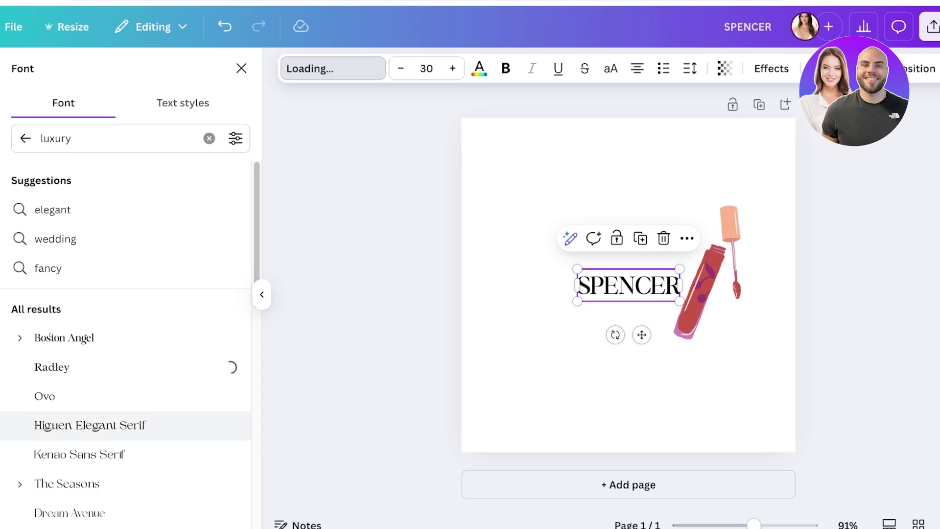
{"action": "left_click", "coordinate": [90, 426]}
{"action": "left_click", "coordinate": [79, 454]}
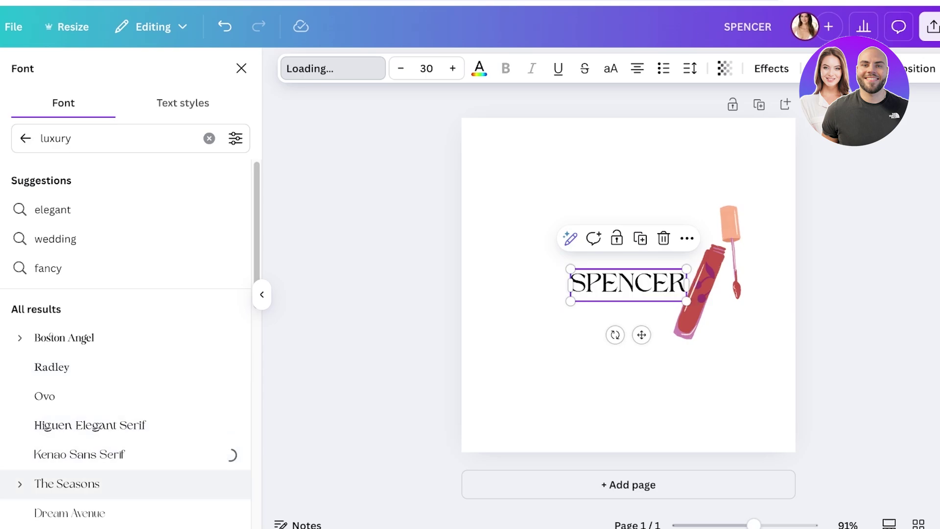
{"action": "scroll", "coordinate": [68, 470], "scroll_direction": "down", "scroll_amount": 1}
{"action": "left_click", "coordinate": [67, 453]}
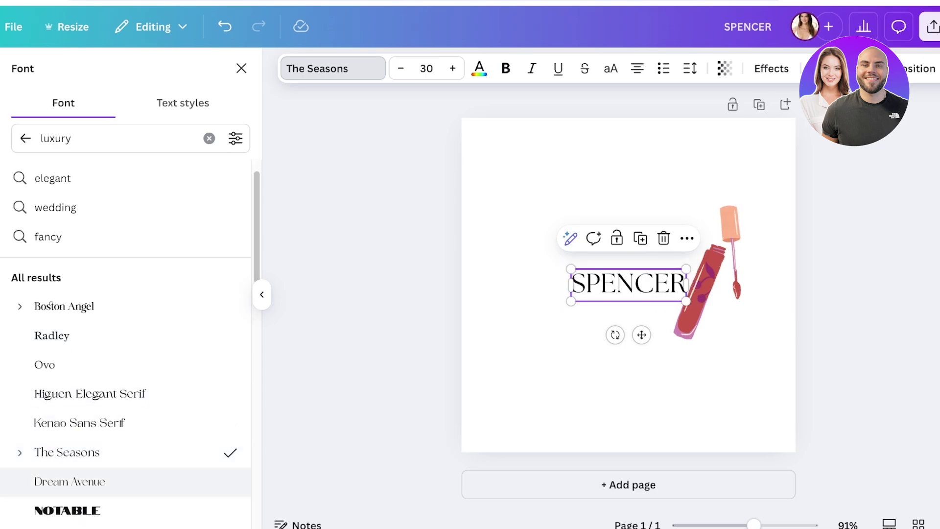
{"action": "left_click", "coordinate": [69, 482]}
{"action": "left_click", "coordinate": [67, 511]}
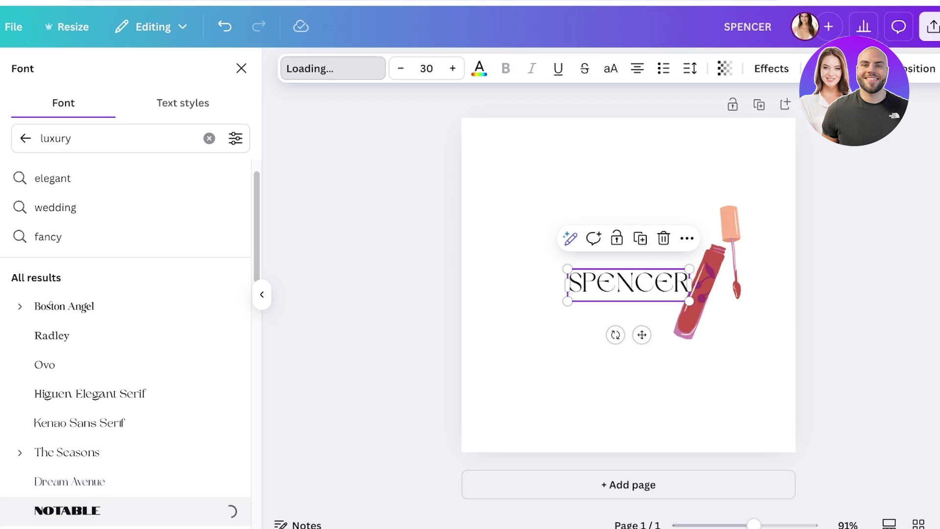
{"action": "scroll", "coordinate": [67, 480], "scroll_direction": "down", "scroll_amount": 4}
{"action": "left_click", "coordinate": [50, 422]}
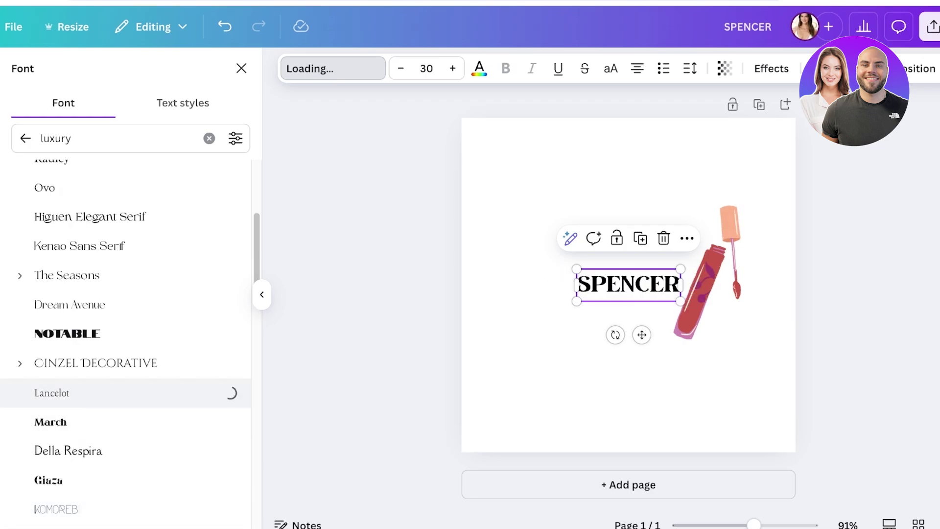
{"action": "left_click", "coordinate": [68, 451]}
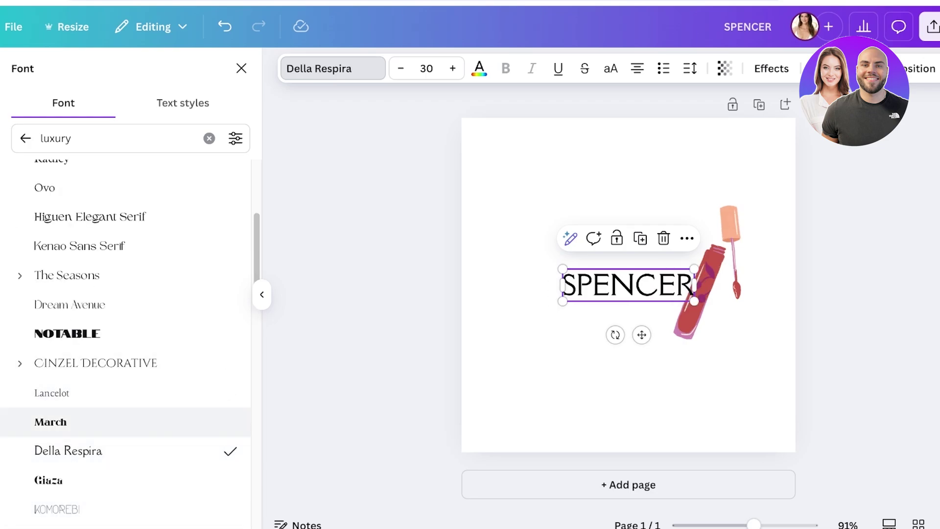
{"action": "left_click", "coordinate": [56, 509]}
{"action": "left_click", "coordinate": [48, 480]}
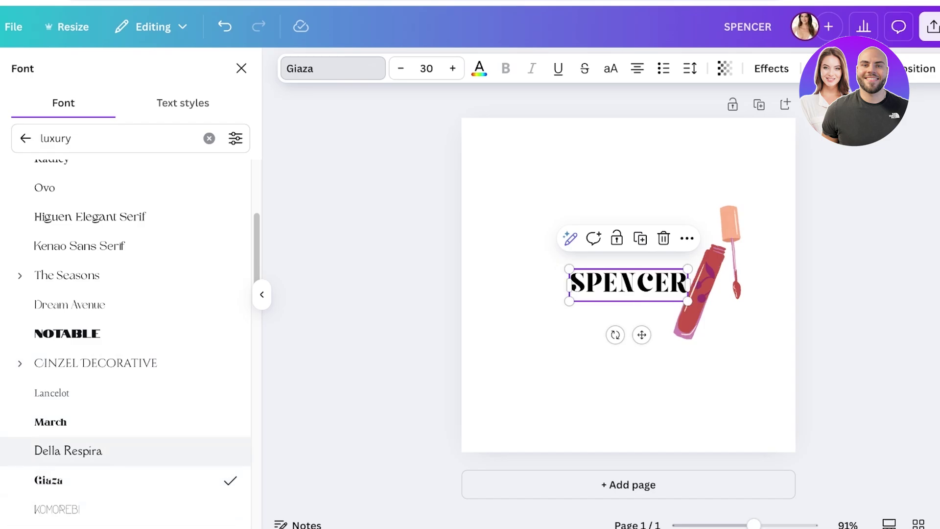
Set the font of the SPENCER text to Boston Angel and close the font list.
{"action": "scroll", "coordinate": [68, 451], "scroll_direction": "up", "scroll_amount": 5}
{"action": "left_click", "coordinate": [52, 367]}
{"action": "left_click", "coordinate": [64, 338]}
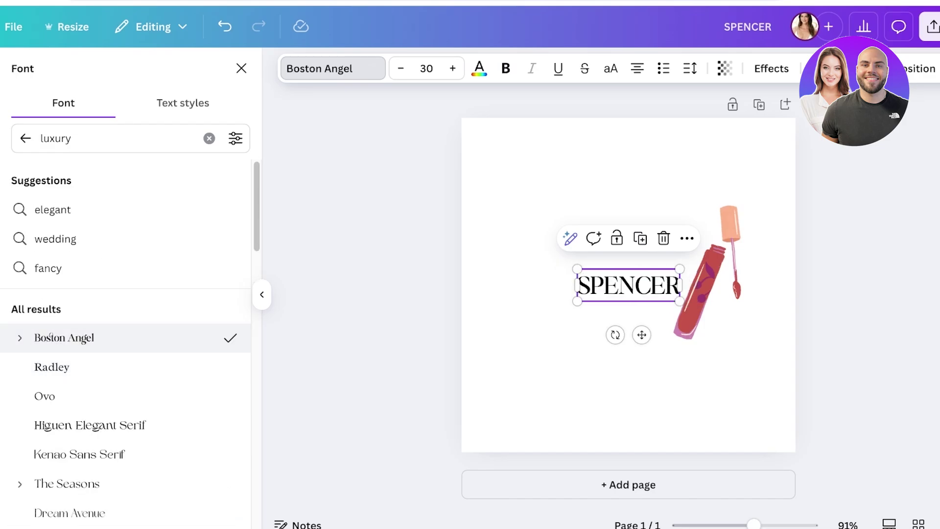
{"action": "left_click", "coordinate": [241, 68]}
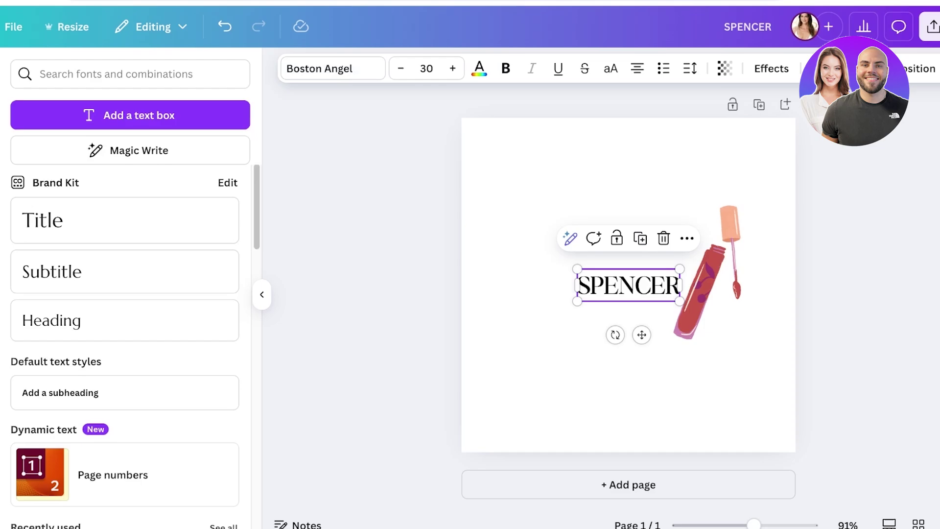
Enlarge the SPENCER text to a font size of about 68.3 and centre it on the page.
{"action": "left_click_drag", "start_coordinate": [679, 268], "coordinate": [809, 227]}
{"action": "left_click_drag", "start_coordinate": [693, 334], "coordinate": [622, 355]}
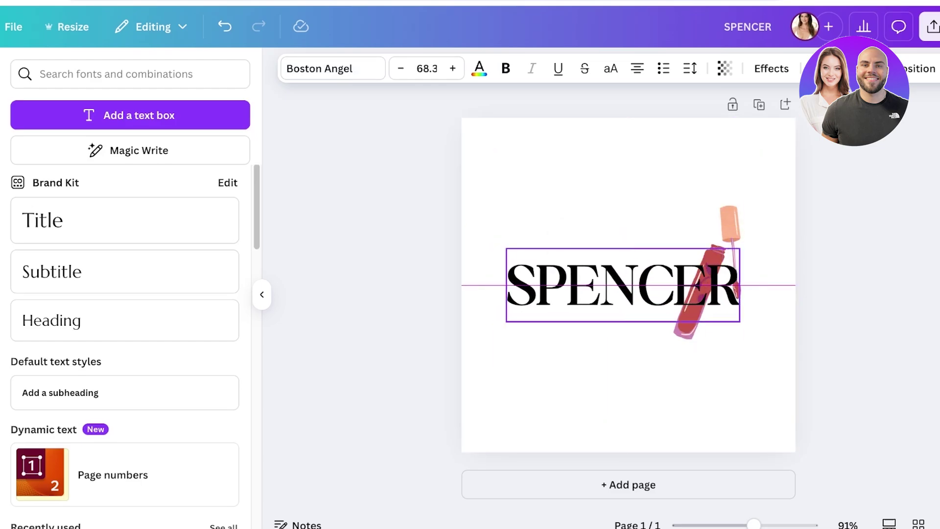
{"action": "left_click_drag", "start_coordinate": [623, 285], "coordinate": [634, 285]}
Bring the lip gloss graphic in front of the SPENCER text.
{"action": "left_click", "coordinate": [729, 222]}
{"action": "left_click_drag", "start_coordinate": [729, 223], "coordinate": [753, 193]}
{"action": "right_click", "coordinate": [753, 194]}
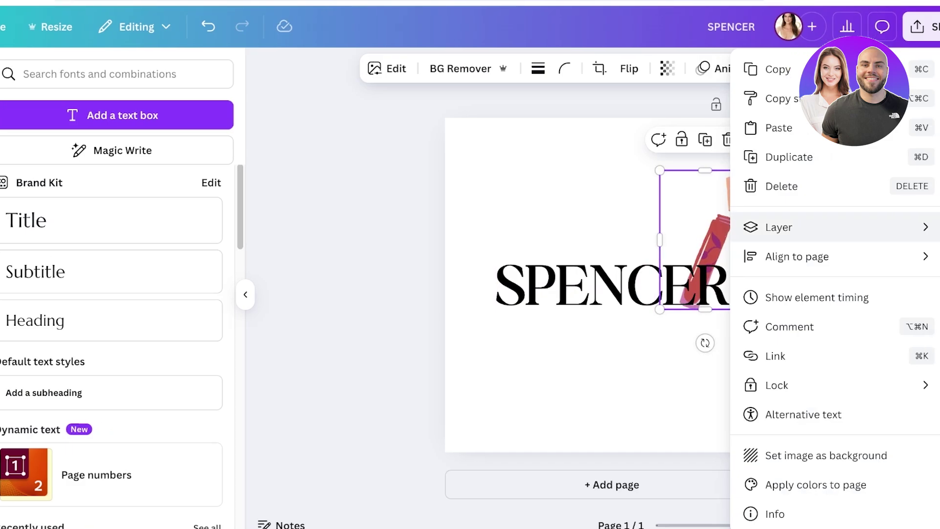
{"action": "mouse_move", "coordinate": [784, 227]}
{"action": "left_click", "coordinate": [604, 313]}
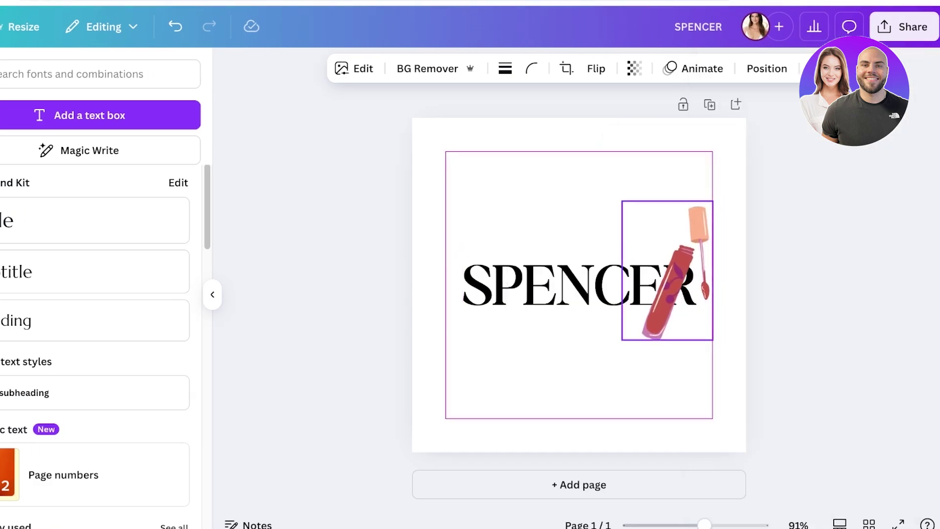
Enlarge the lip gloss graphic and place it over the second half of the SPENCER text.
{"action": "left_click_drag", "start_coordinate": [667, 271], "coordinate": [642, 271]}
{"action": "left_click_drag", "start_coordinate": [643, 373], "coordinate": [641, 387]}
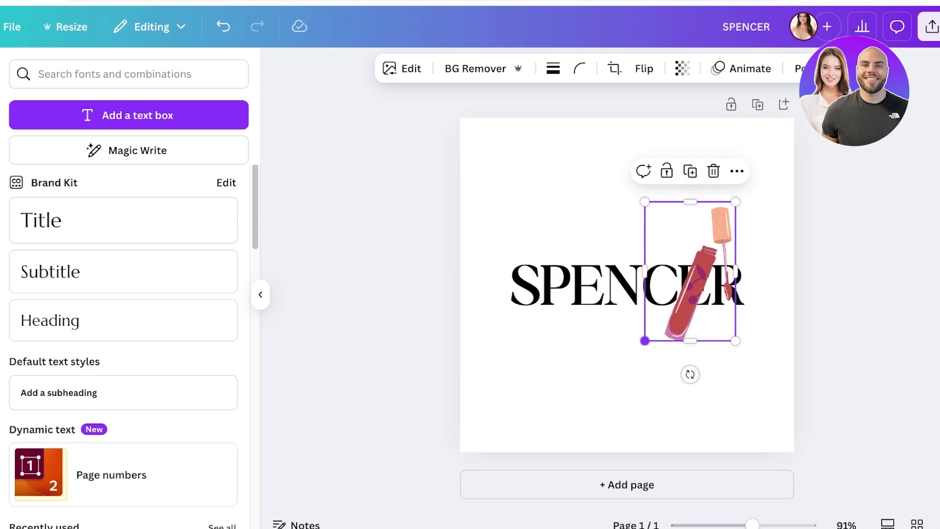
{"action": "left_click_drag", "start_coordinate": [646, 340], "coordinate": [585, 432]}
{"action": "left_click_drag", "start_coordinate": [651, 370], "coordinate": [660, 314]}
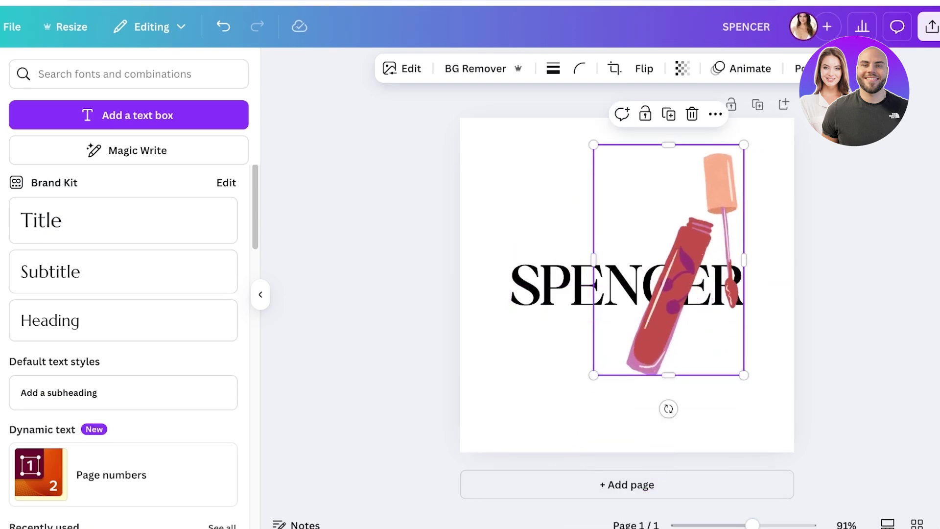
Try to reorder the layer of the SPENCER text relative to the lip gloss graphic.
{"action": "left_click", "coordinate": [563, 286]}
{"action": "right_click", "coordinate": [534, 285]}
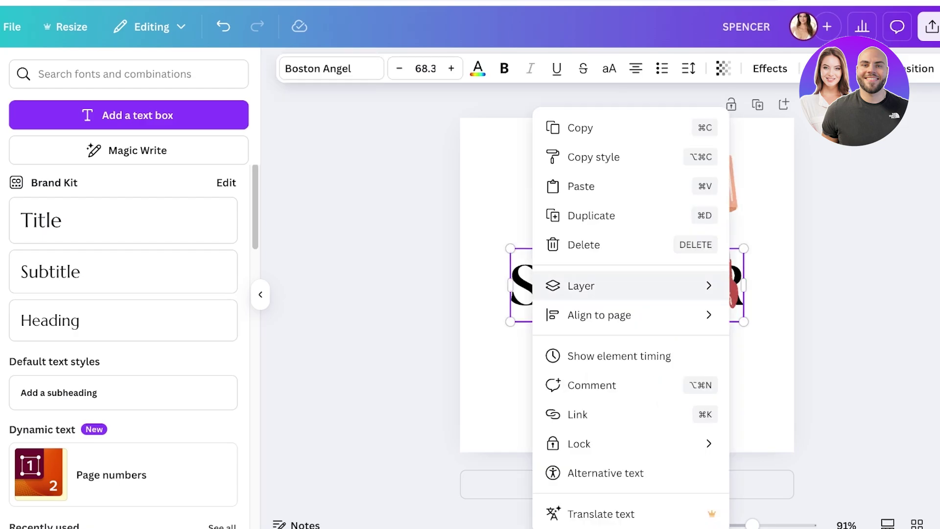
{"action": "mouse_move", "coordinate": [580, 286]}
{"action": "left_click", "coordinate": [778, 286]}
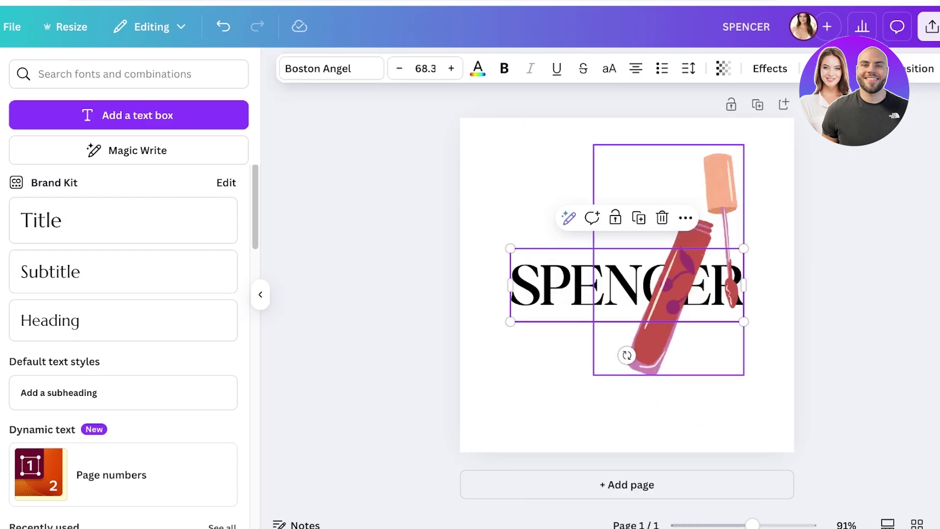
{"action": "mouse_move", "coordinate": [563, 286]}
{"action": "left_mouse_down"}
{"action": "mouse_move", "coordinate": [573, 286]}
{"action": "mouse_move", "coordinate": [563, 286]}
{"action": "left_mouse_up"}
Send the lip gloss graphic one layer backward behind the SPENCER text and shift it slightly to the right.
{"action": "left_click", "coordinate": [653, 342]}
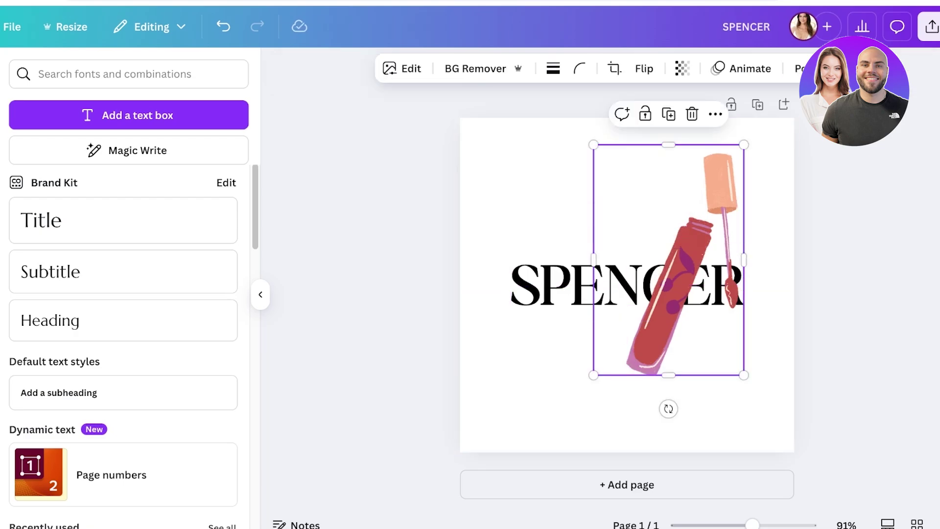
{"action": "right_click", "coordinate": [654, 356]}
{"action": "mouse_move", "coordinate": [701, 227]}
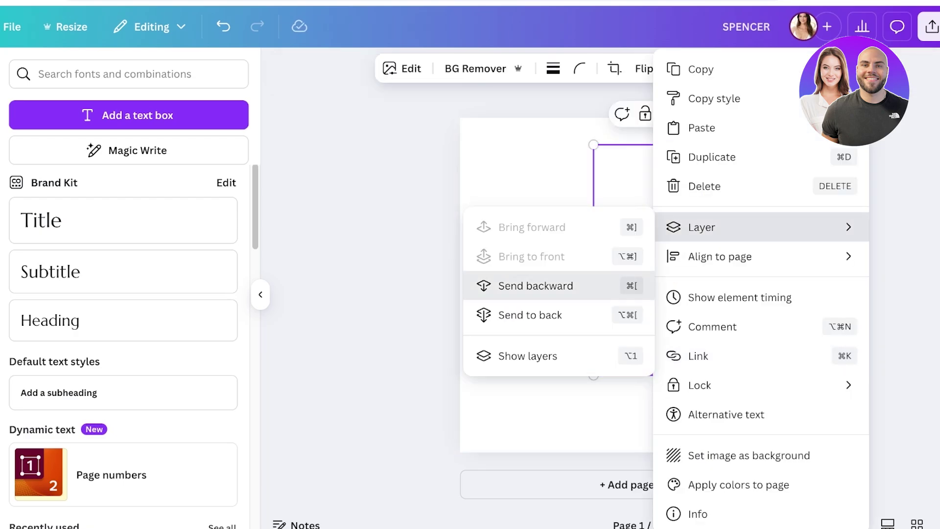
{"action": "left_click", "coordinate": [534, 286]}
{"action": "key", "text": "Escape"}
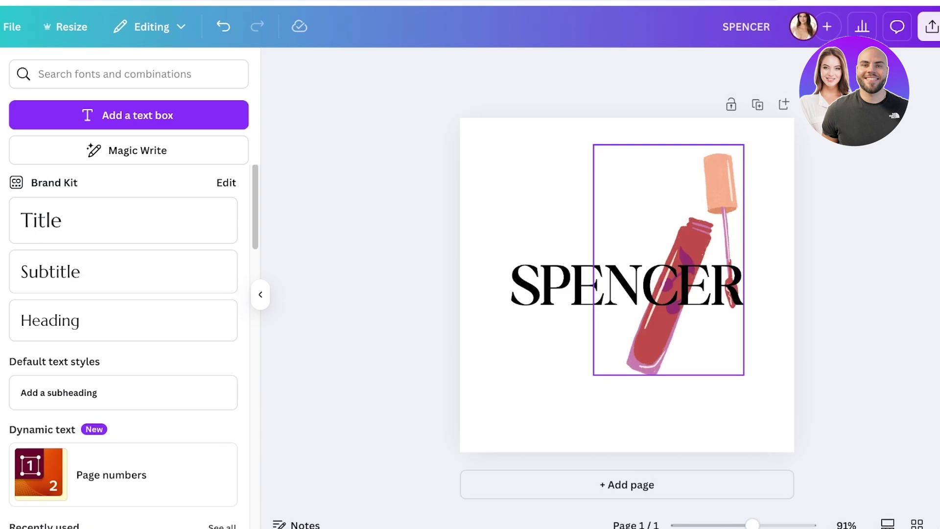
{"action": "left_click_drag", "start_coordinate": [656, 343], "coordinate": [668, 350]}
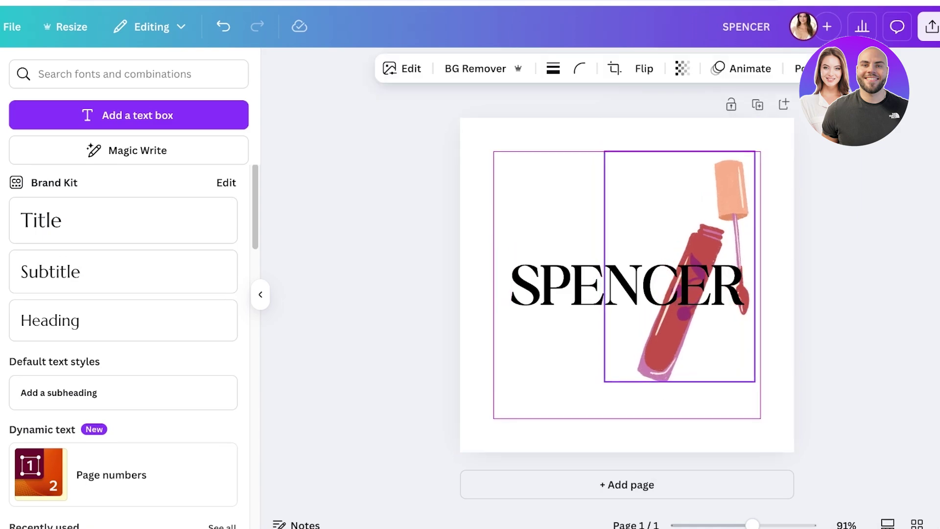
{"action": "left_click_drag", "start_coordinate": [680, 266], "coordinate": [686, 257]}
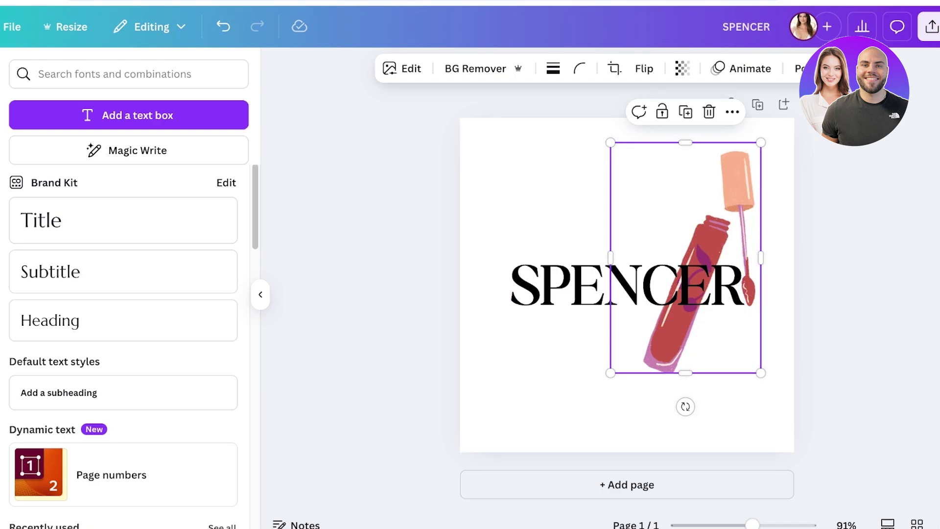
Duplicate the lip gloss graphic and move the copy toward the lower-right corner of the page.
{"action": "key", "text": "ctrl+d"}
{"action": "left_click_drag", "start_coordinate": [697, 269], "coordinate": [740, 352]}
{"action": "left_click", "coordinate": [587, 343]}
Crop the original lip gloss graphic from below so that only its upper part remains.
{"action": "left_click", "coordinate": [720, 319]}
{"action": "left_click", "coordinate": [654, 343]}
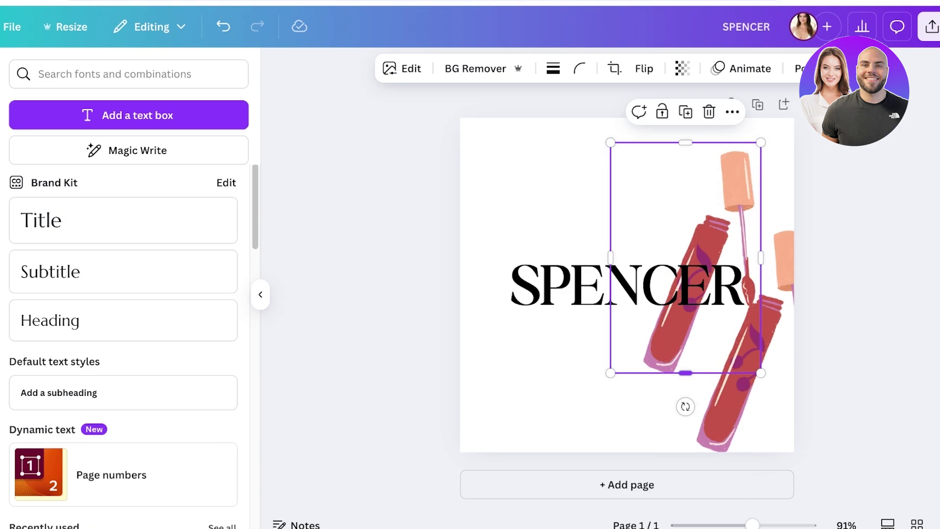
{"action": "left_click_drag", "start_coordinate": [686, 373], "coordinate": [685, 278]}
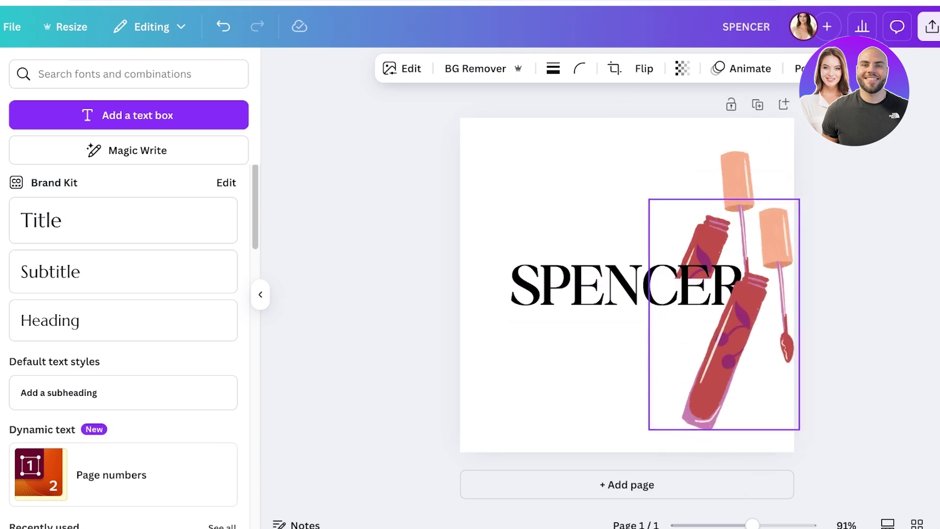
Align the lip gloss copy exactly over the original and crop away the copy's upper part.
{"action": "left_click_drag", "start_coordinate": [724, 314], "coordinate": [685, 258]}
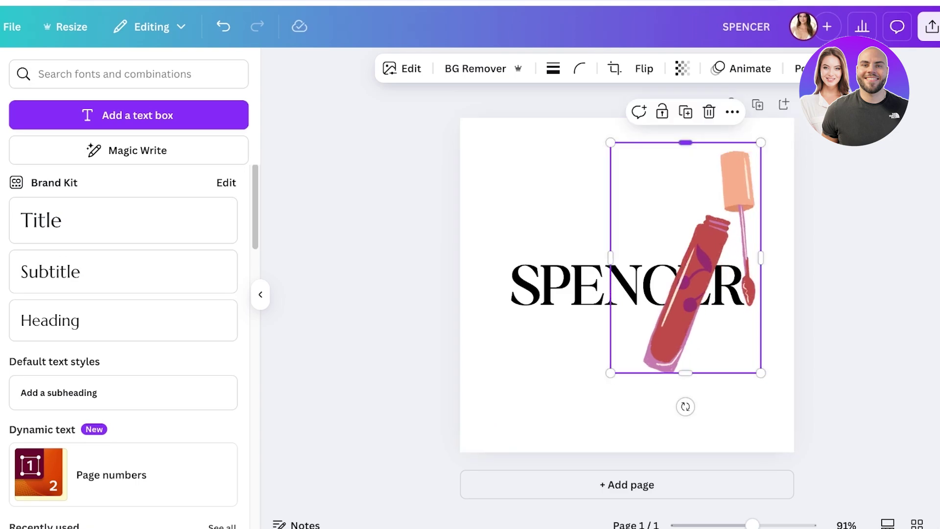
{"action": "left_click_drag", "start_coordinate": [686, 142], "coordinate": [685, 278]}
{"action": "key", "text": "Escape"}
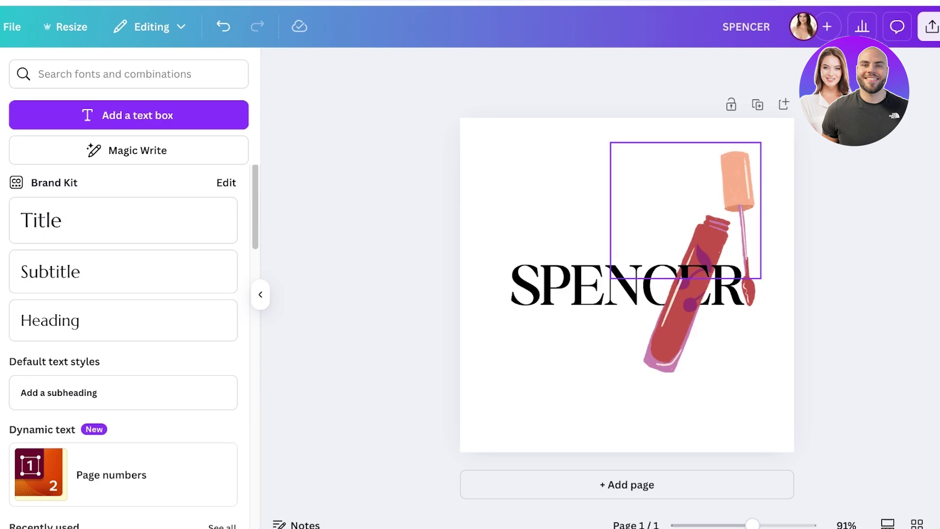
Shift the two cropped lip gloss pieces to the right, moving the upper piece out to the page's right edge.
{"action": "left_click_drag", "start_coordinate": [686, 211], "coordinate": [703, 211]}
{"action": "mouse_move", "coordinate": [685, 325]}
{"action": "left_mouse_down"}
{"action": "mouse_move", "coordinate": [703, 325]}
{"action": "mouse_move", "coordinate": [641, 336]}
{"action": "mouse_move", "coordinate": [702, 327]}
{"action": "left_mouse_up"}
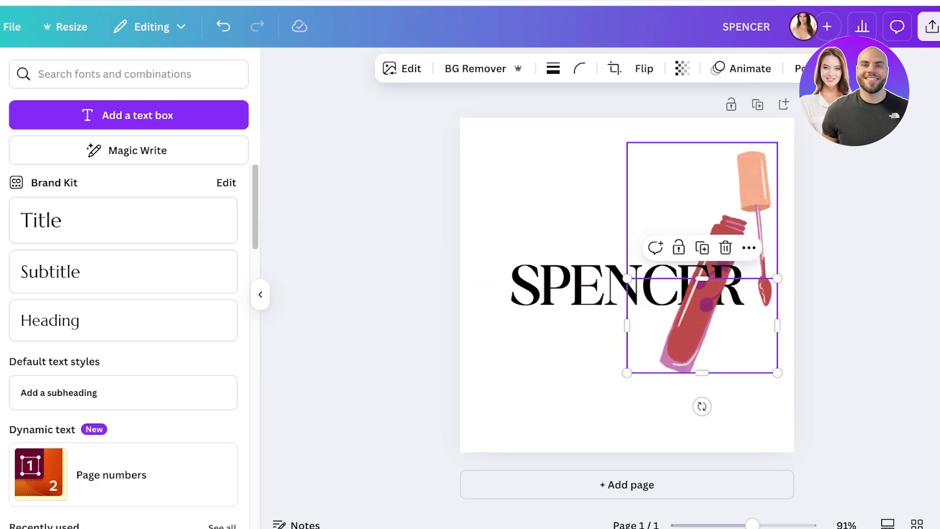
{"action": "left_click_drag", "start_coordinate": [755, 181], "coordinate": [771, 182]}
{"action": "mouse_move", "coordinate": [702, 325]}
{"action": "left_mouse_down"}
{"action": "mouse_move", "coordinate": [735, 330]}
{"action": "mouse_move", "coordinate": [703, 324]}
{"action": "left_mouse_up"}
Delete both cropped lip gloss pieces so only the SPENCER text is left on the page.
{"action": "key", "text": "Delete"}
{"action": "left_click", "coordinate": [739, 235]}
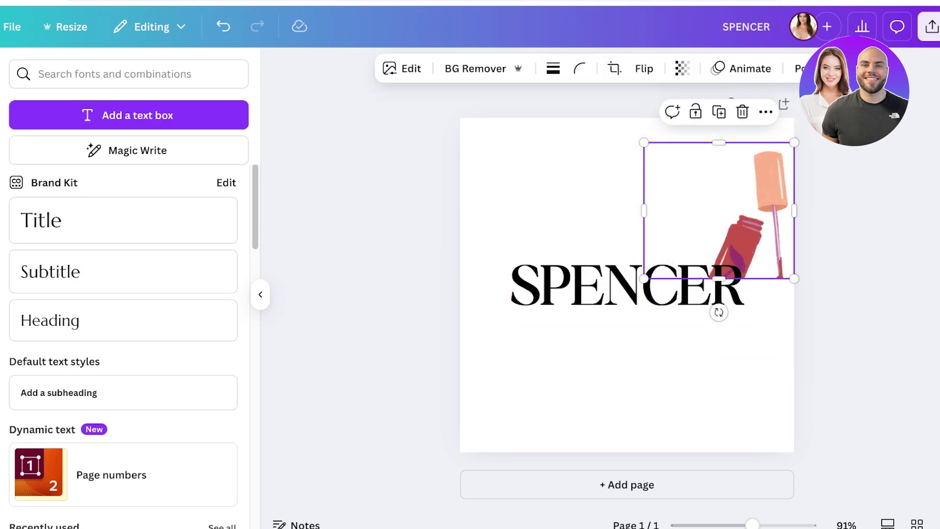
{"action": "key", "text": "Delete"}
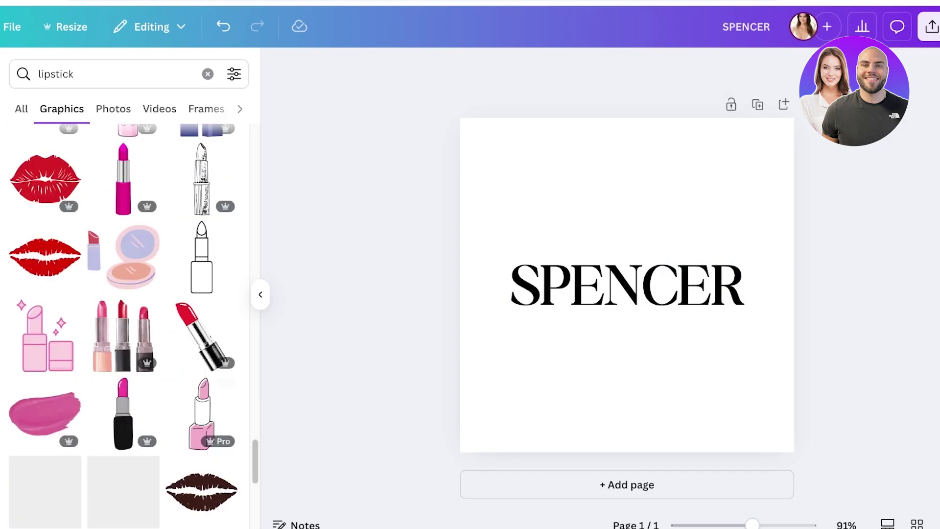
Add the brown and gold lipstick graphic with a dark red tip and place it at the right end of the SPENCER text.
{"action": "scroll", "coordinate": [124, 318], "scroll_direction": "down", "scroll_amount": 6}
{"action": "scroll", "coordinate": [124, 318], "scroll_direction": "up", "scroll_amount": 15}
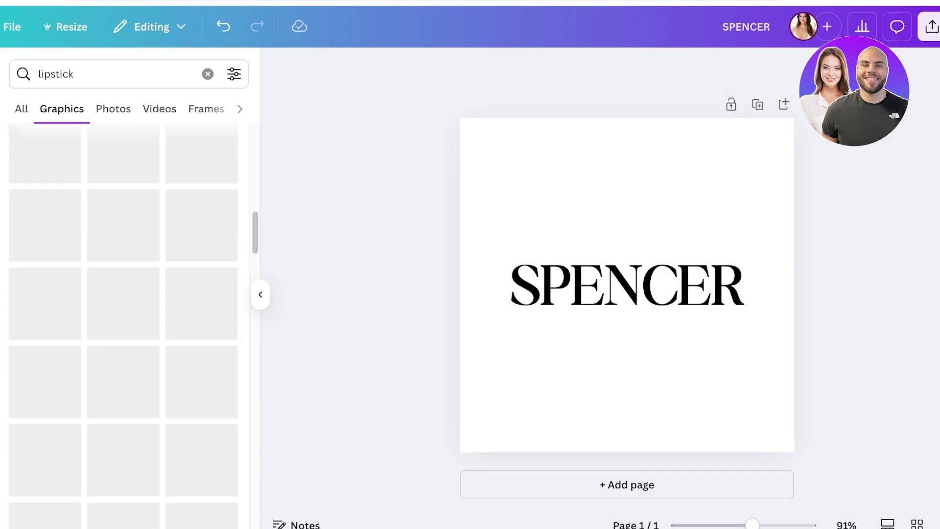
{"action": "scroll", "coordinate": [45, 343], "scroll_direction": "up", "scroll_amount": 8}
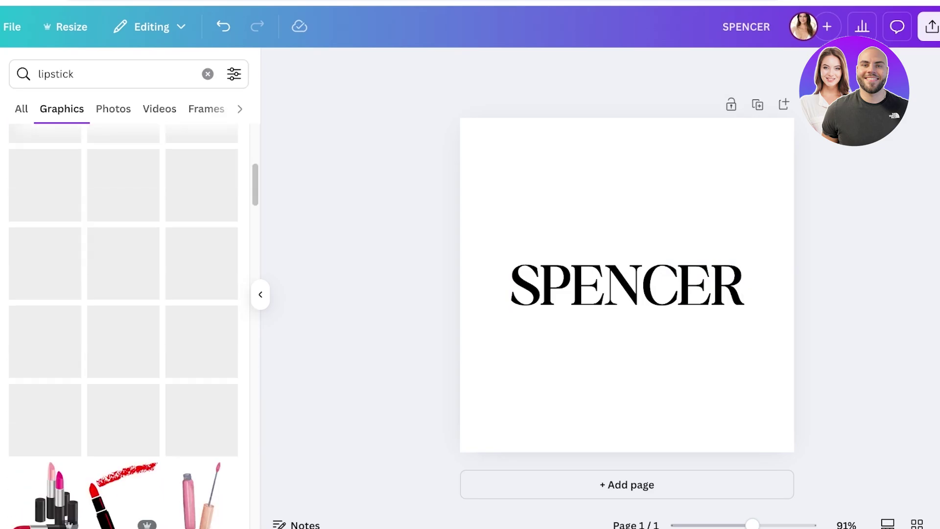
{"action": "scroll", "coordinate": [123, 343], "scroll_direction": "up", "scroll_amount": 5}
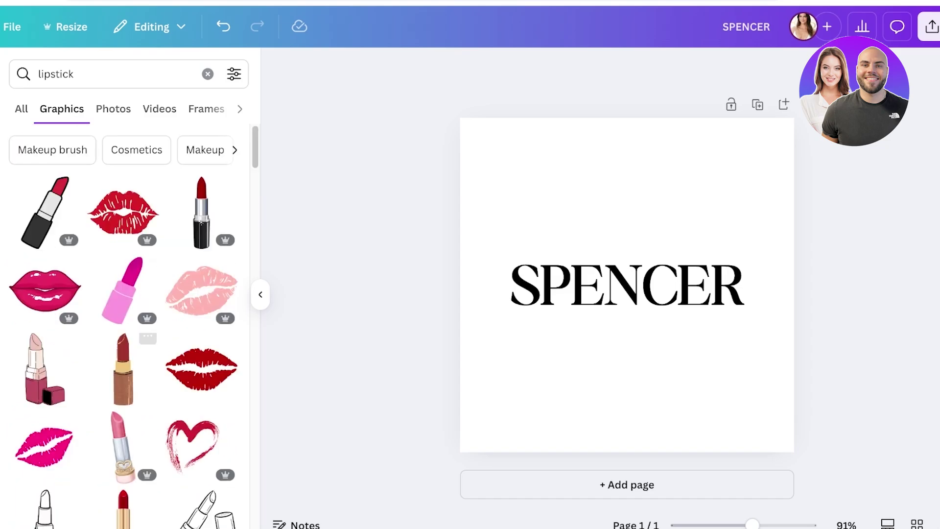
{"action": "left_click", "coordinate": [123, 370]}
{"action": "scroll", "coordinate": [123, 318], "scroll_direction": "down", "scroll_amount": 12}
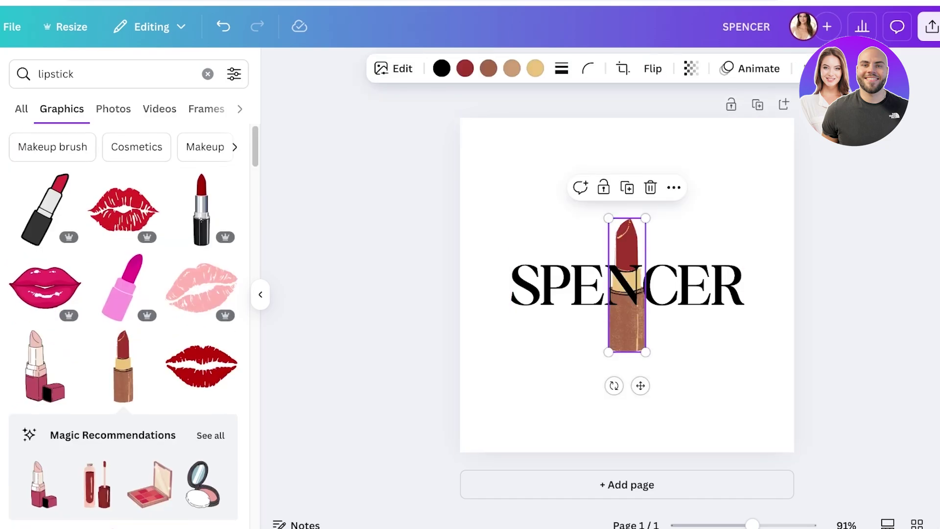
{"action": "left_click_drag", "start_coordinate": [628, 285], "coordinate": [747, 271]}
Download the SPENCER logo with the lipstick graphic as a compressed 500 × 500 px PNG.
{"action": "left_click", "coordinate": [931, 26]}
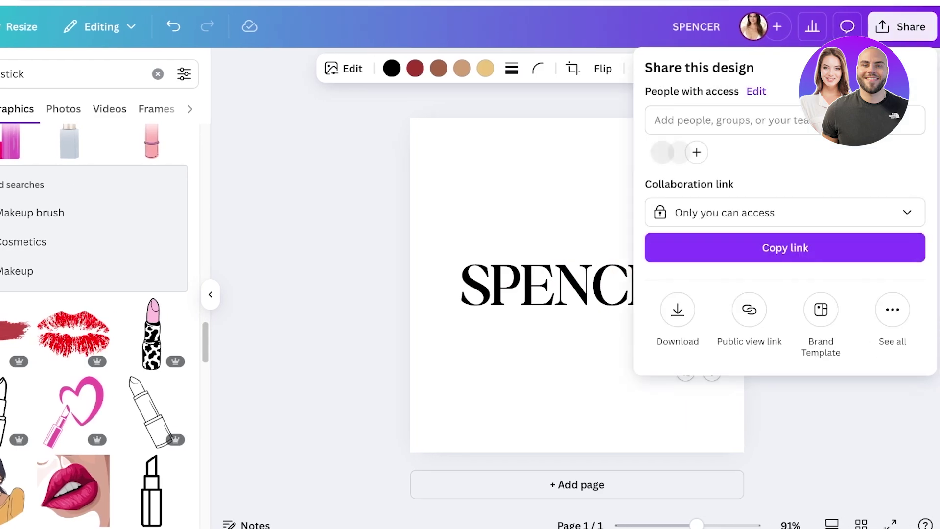
{"action": "left_click", "coordinate": [678, 310]}
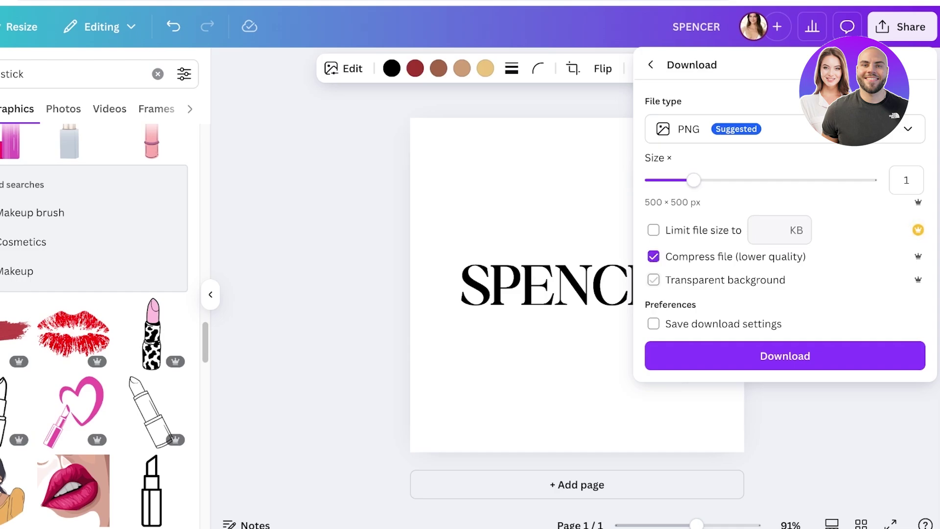
{"action": "left_click", "coordinate": [785, 356]}
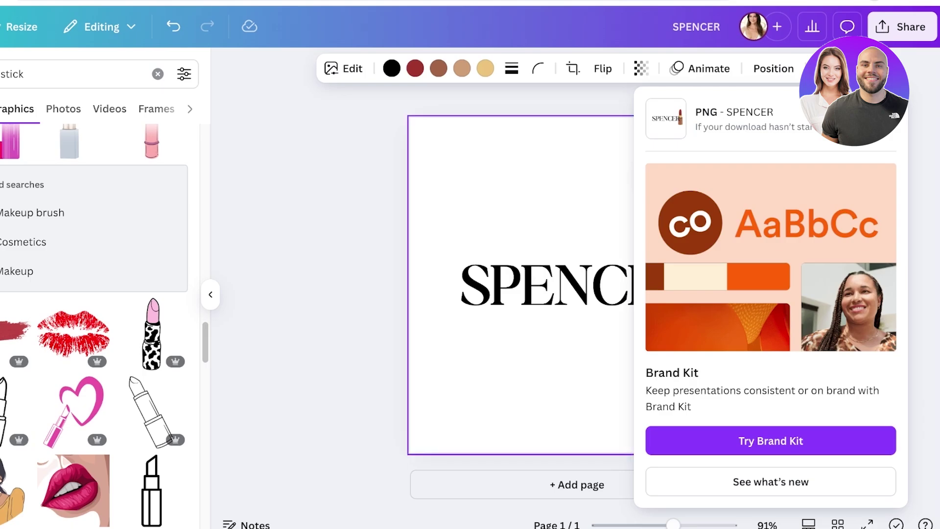
Shorten the SPENCER text to the single letter S and move the lipstick graphic beside it.
{"action": "left_click", "coordinate": [548, 285]}
{"action": "left_click", "coordinate": [661, 285]}
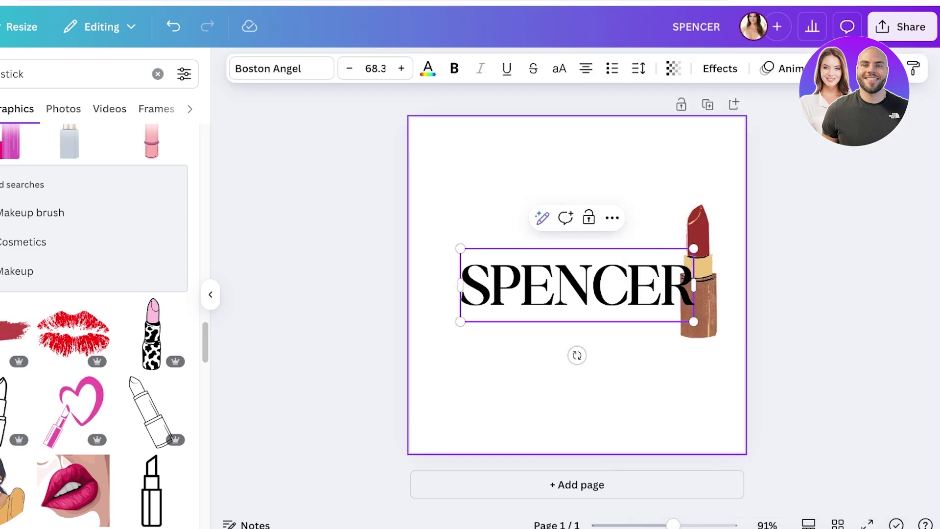
{"action": "left_click", "coordinate": [578, 382]}
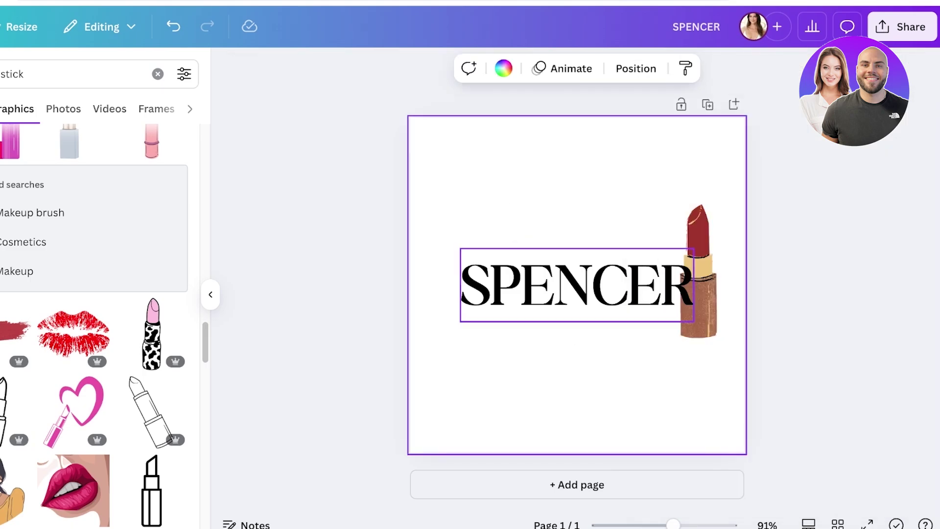
{"action": "left_click", "coordinate": [683, 286]}
{"action": "left_click", "coordinate": [688, 285]}
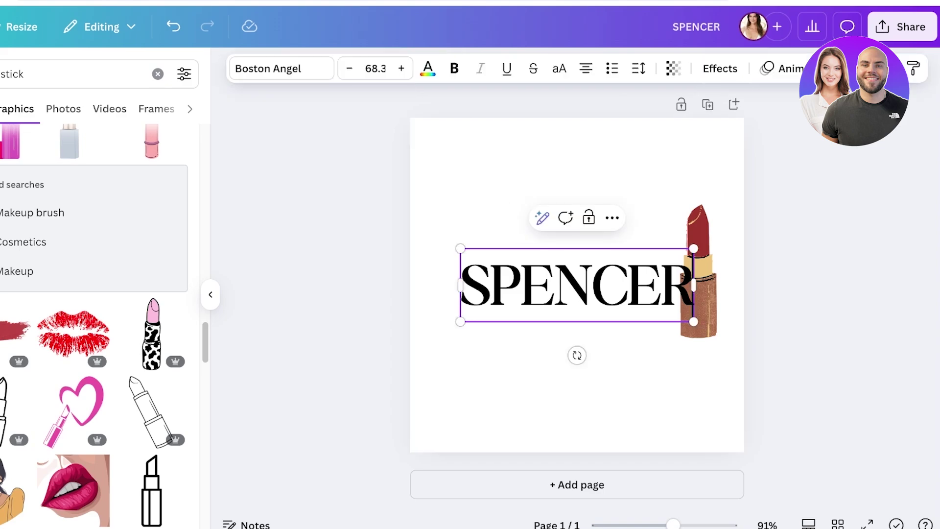
{"action": "left_click_drag", "start_coordinate": [692, 285], "coordinate": [555, 285]}
{"action": "left_click", "coordinate": [578, 382]}
{"action": "left_click", "coordinate": [683, 285]}
{"action": "left_click", "coordinate": [688, 285]}
{"action": "double_click", "coordinate": [683, 285]}
{"action": "left_click", "coordinate": [691, 285]}
{"action": "left_click_drag", "start_coordinate": [490, 285], "coordinate": [627, 255]}
{"action": "key", "text": "BackSpace"}
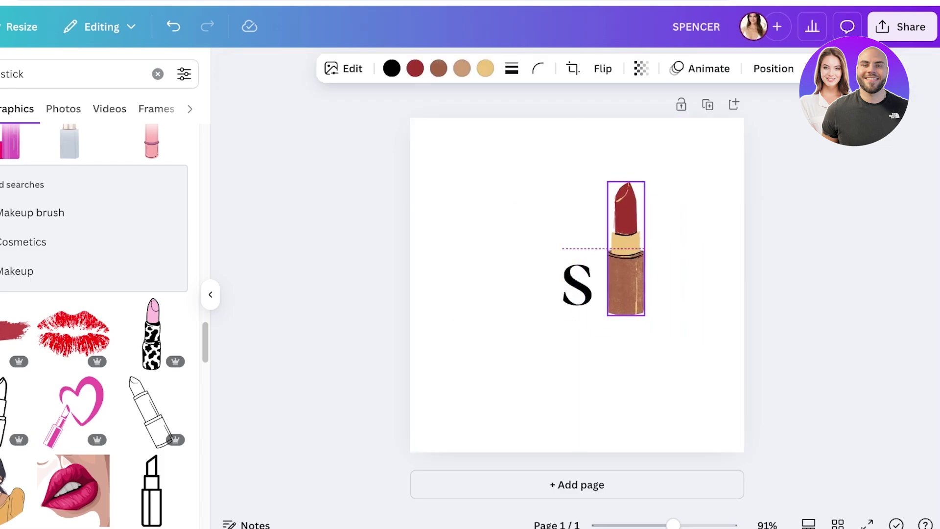
Enlarge the lipstick to nearly the page's full height, centre it, and place the letter S on its gold band.
{"action": "left_click_drag", "start_coordinate": [608, 316], "coordinate": [577, 278]}
{"action": "left_click", "coordinate": [580, 294]}
{"action": "key", "text": "ctrl+a"}
{"action": "left_click", "coordinate": [641, 278]}
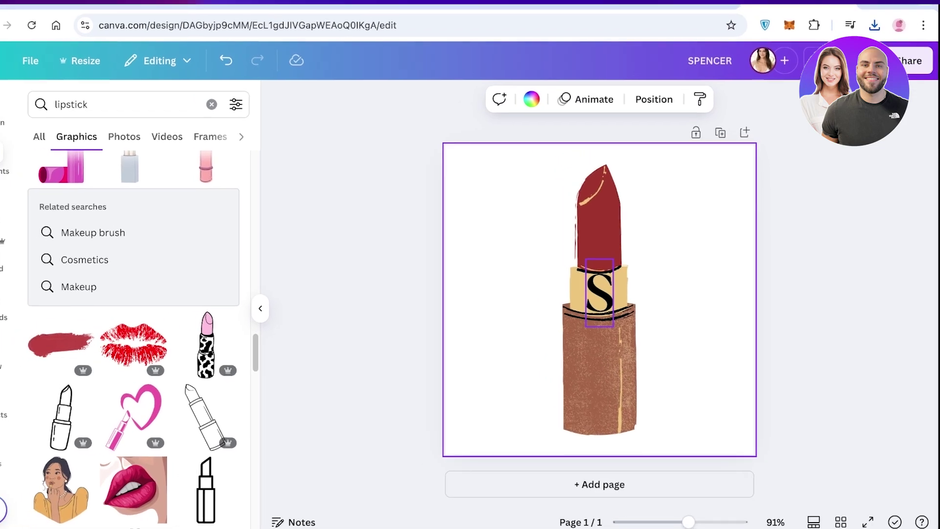
{"action": "key", "text": "Escape"}
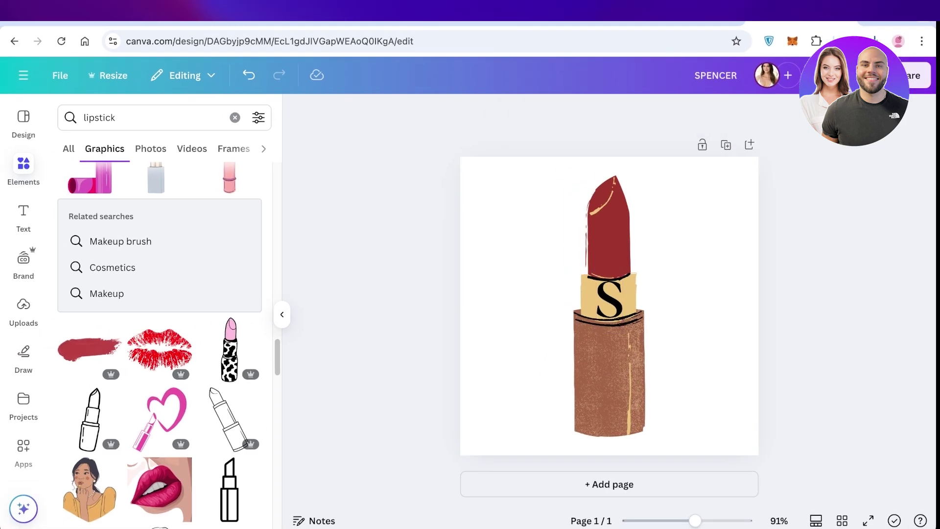